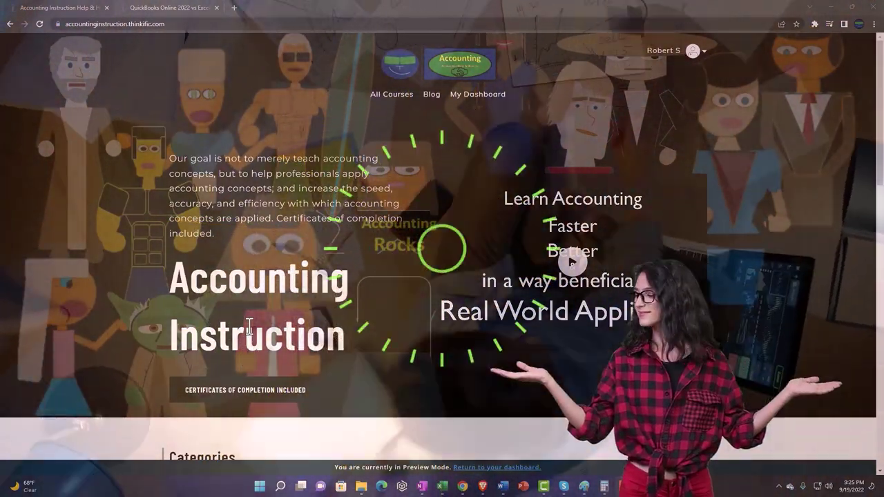
Browse the course categories on the Accounting Instruction site and the QuickBooks Online 2022 course's lesson list.
scroll(118, 386, "down", 7)
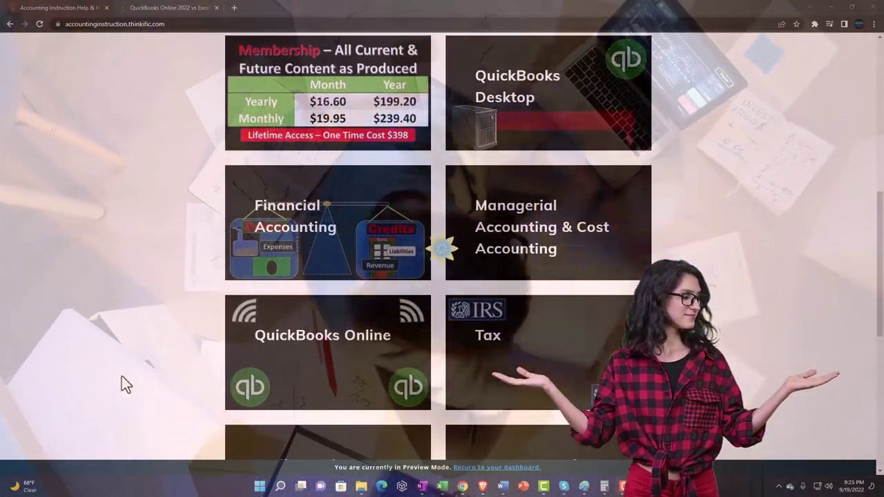
scroll(122, 377, "down", 5)
scroll(122, 385, "down", 1)
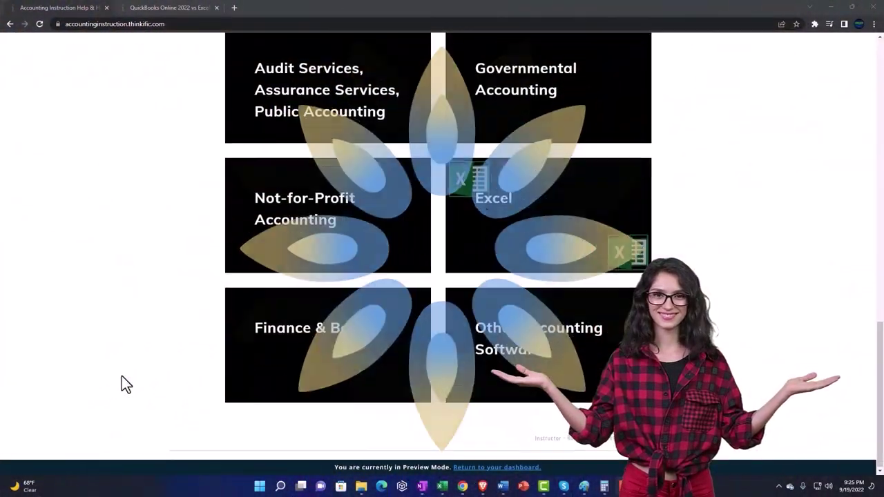
left_click(158, 7)
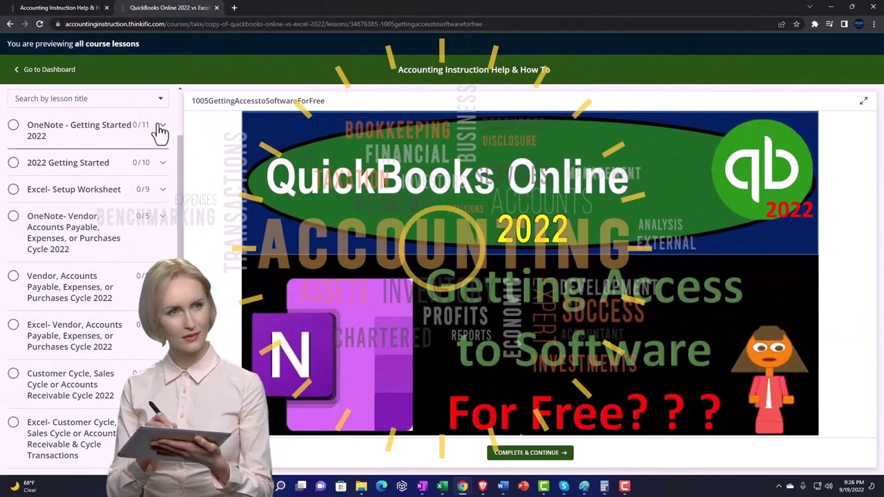
left_click(159, 130)
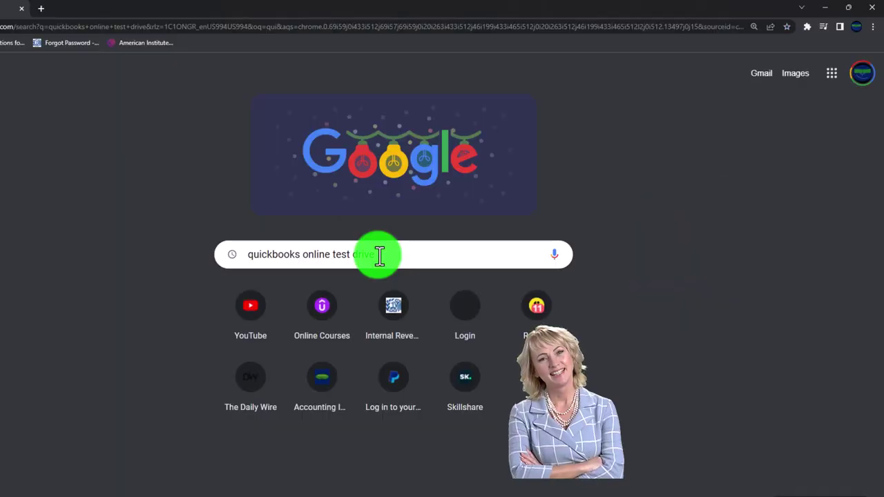
Search the web for "quickbooks online test drive" and launch the United States test drive from the Intuit help article.
key("Return")
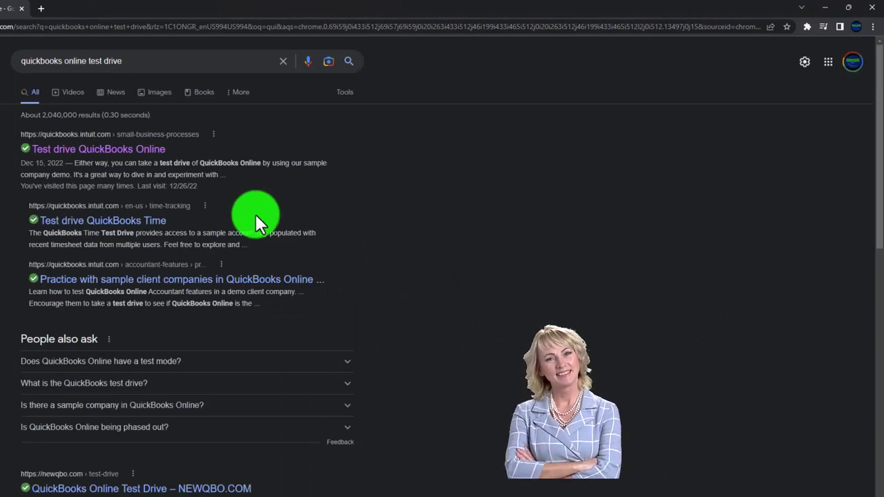
left_click(116, 160)
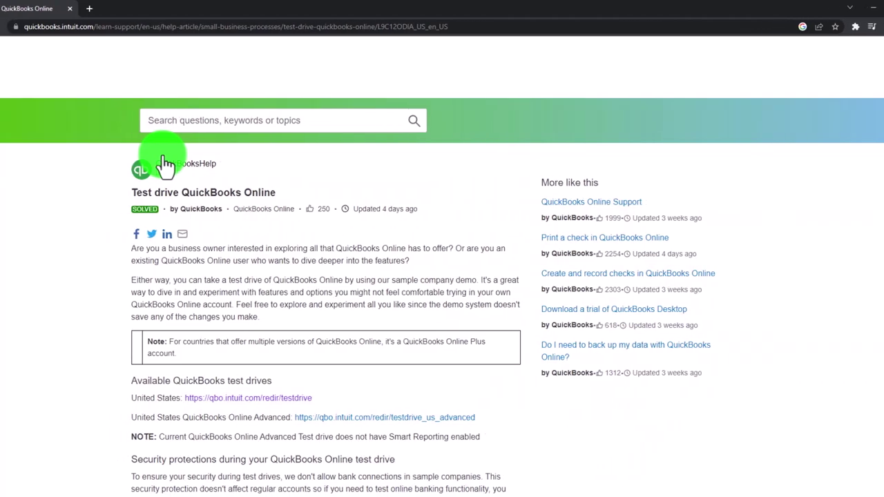
scroll(131, 335, "down", 3)
left_click(270, 314)
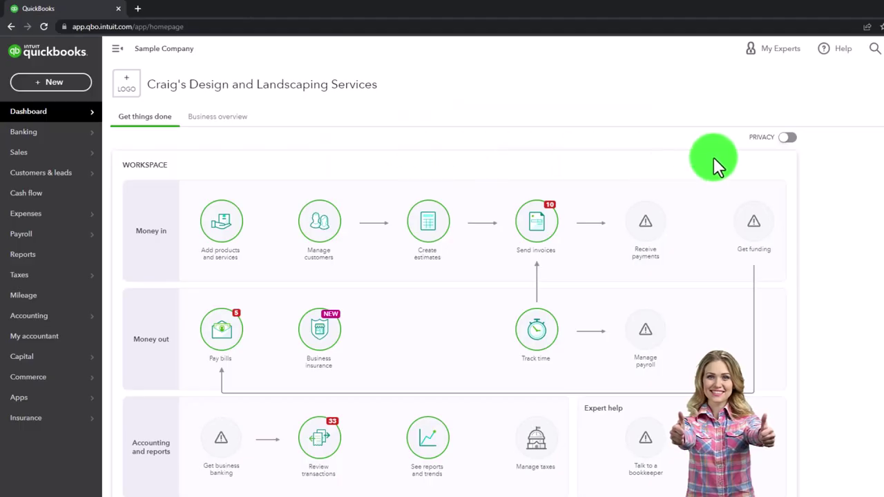
Enlarge the page and check in the company settings whether Accountant view or Business view is in use.
key("ctrl+plus")
key("ctrl+plus")
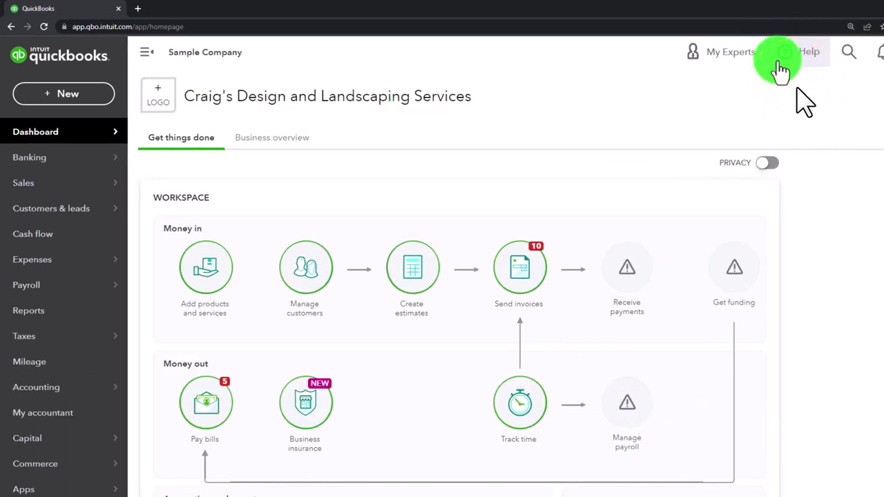
left_click(820, 54)
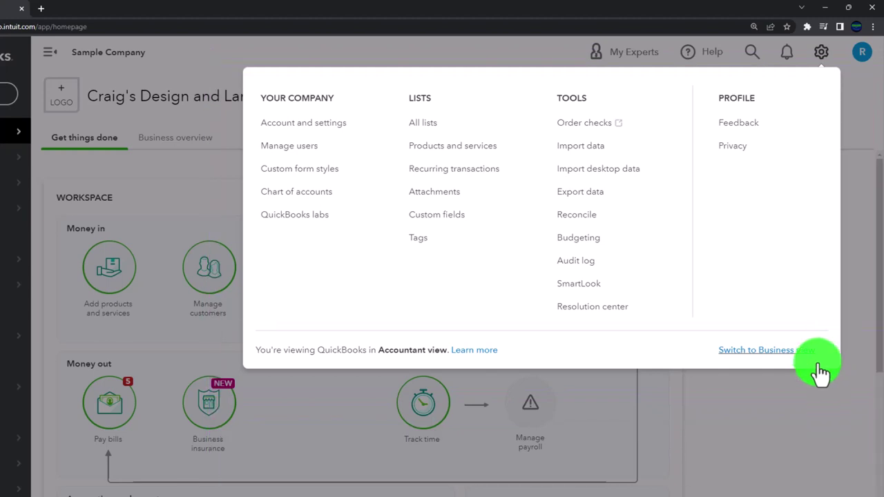
left_click(792, 404)
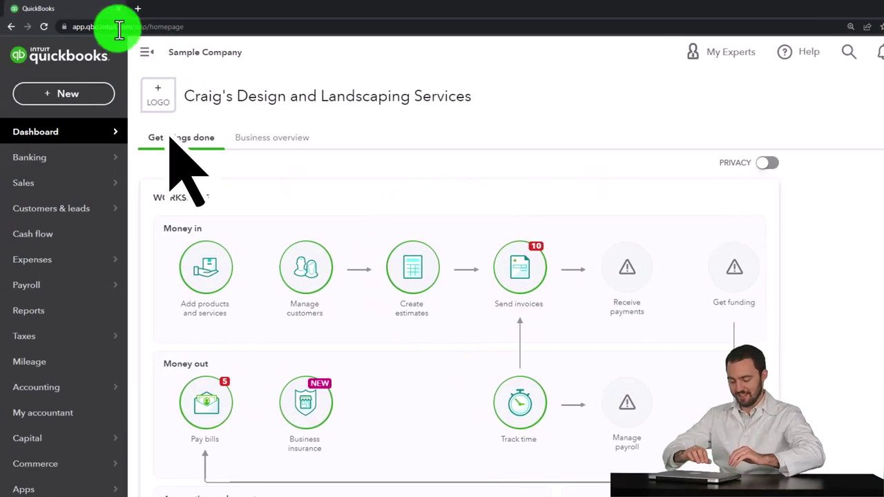
Duplicate the QuickBooks homepage browser tab twice to have three copies of the sample company open.
right_click(88, 14)
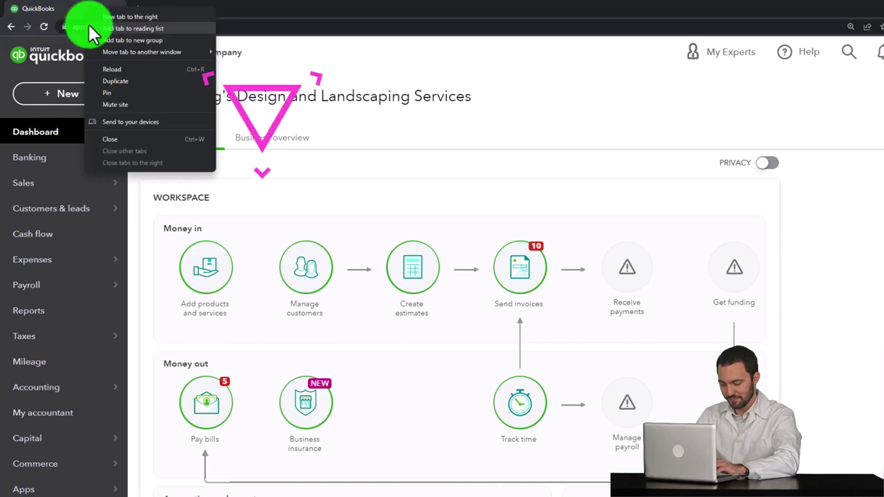
left_click(110, 80)
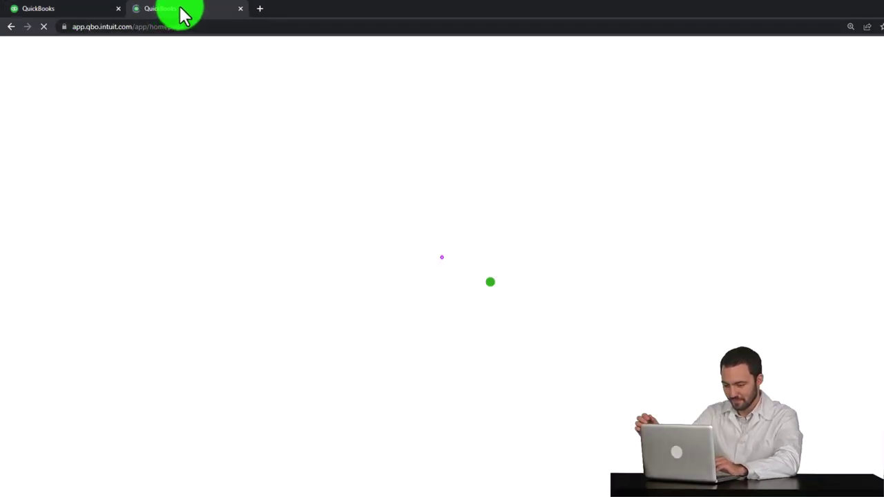
right_click(183, 15)
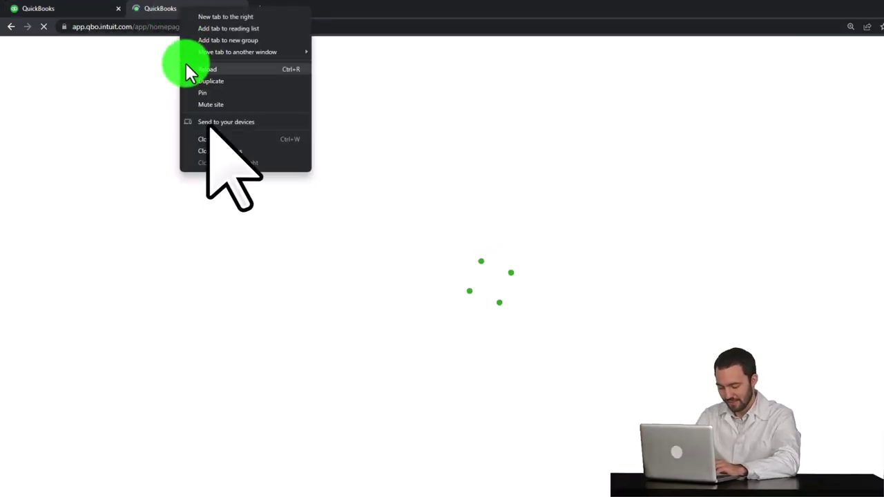
left_click(233, 82)
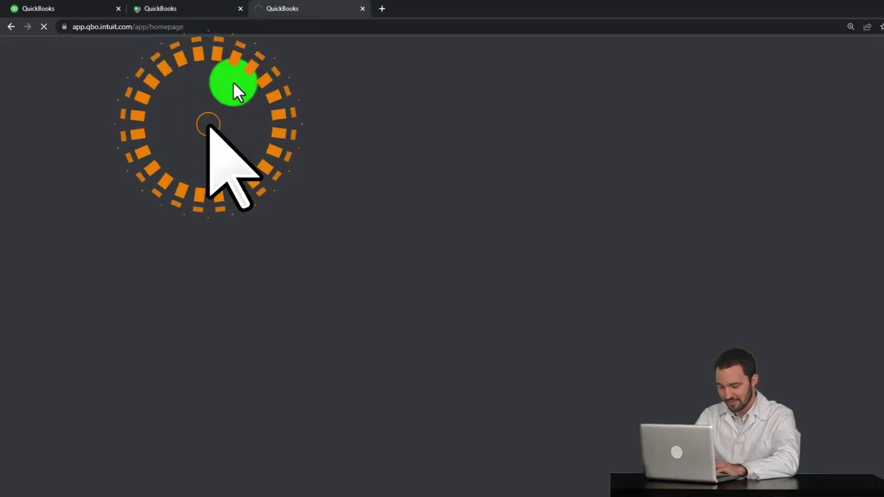
Open the Balance Sheet report from the favorite reports in the second browser tab.
left_click(199, 13)
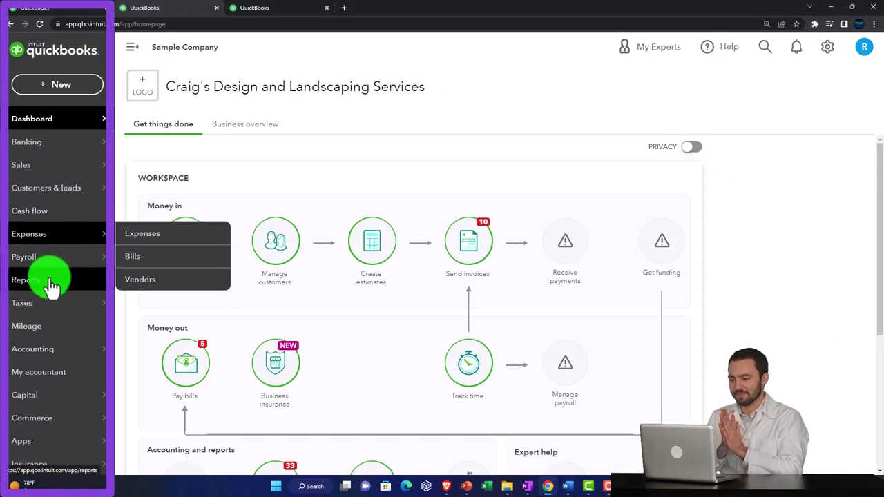
left_click(51, 282)
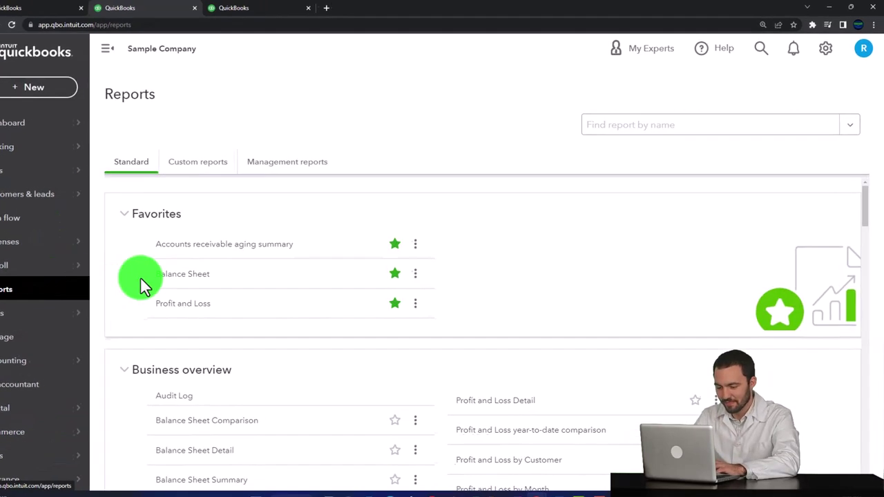
left_click(166, 276)
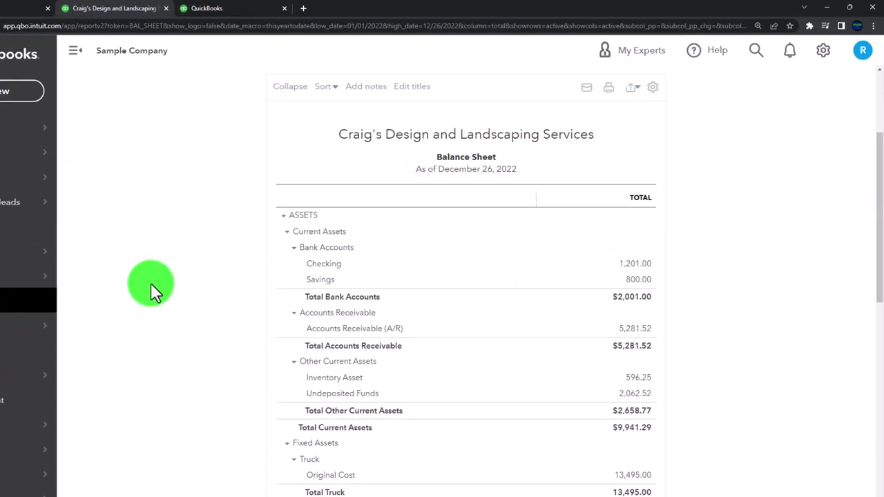
Open the favorite Profit and Loss report in the third browser tab and collapse its navigation sidebar.
left_click(234, 9)
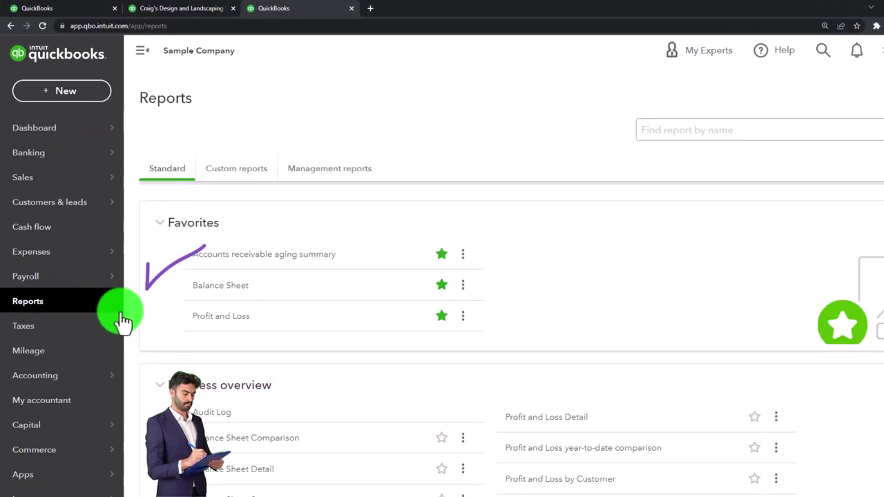
left_click(211, 320)
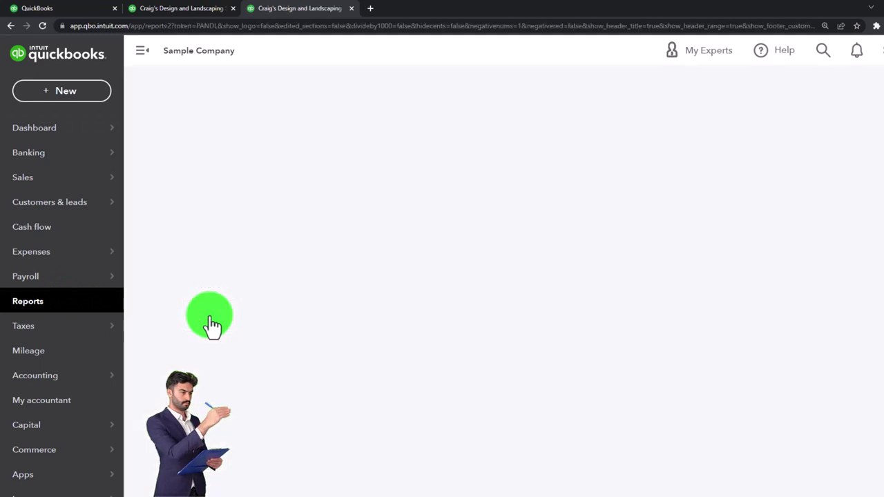
left_click(142, 54)
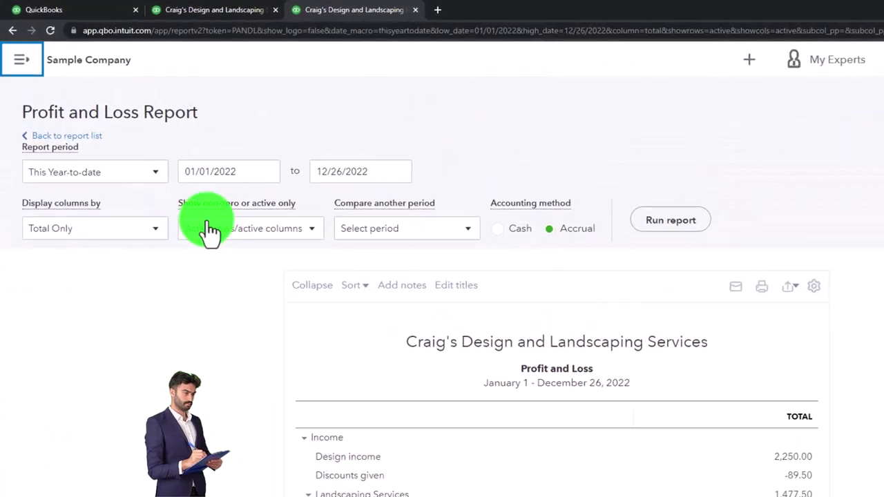
Set the Profit and Loss report period to 01/01/2022 through 12/31/2022 and run the report.
left_click(242, 169)
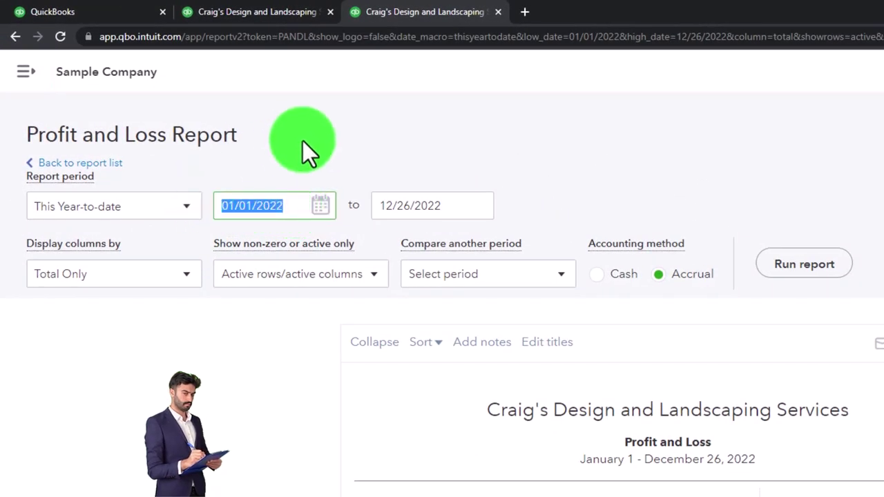
type("010122")
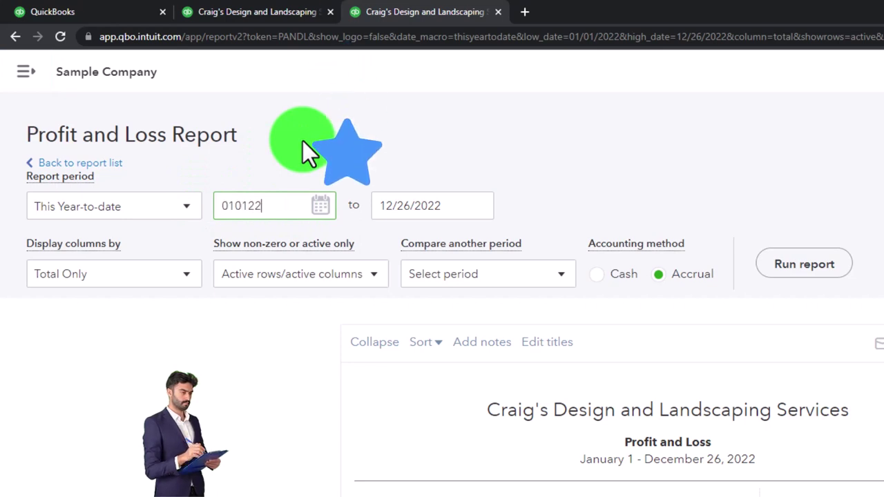
key("Tab")
type("1213")
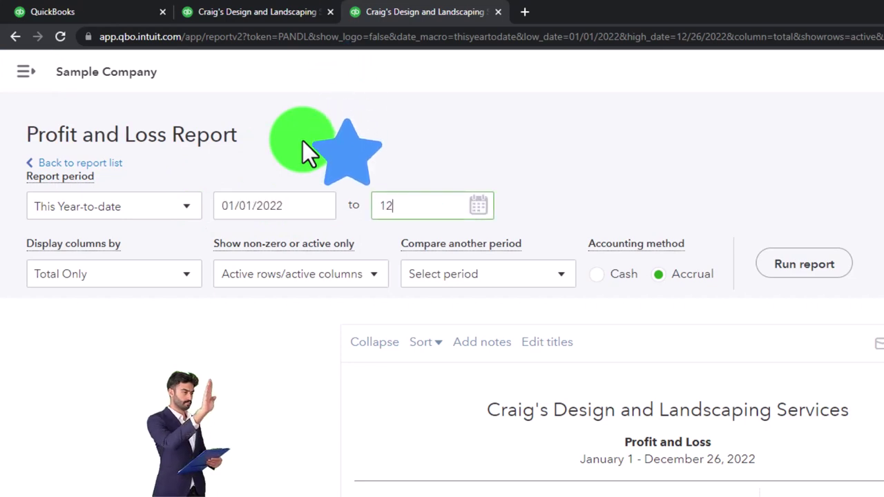
key("BackSpace")
key("BackSpace")
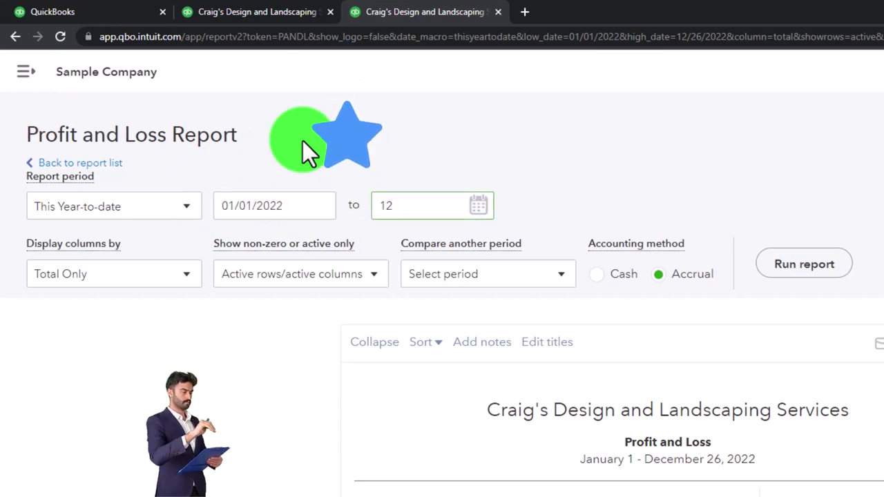
type("31/202")
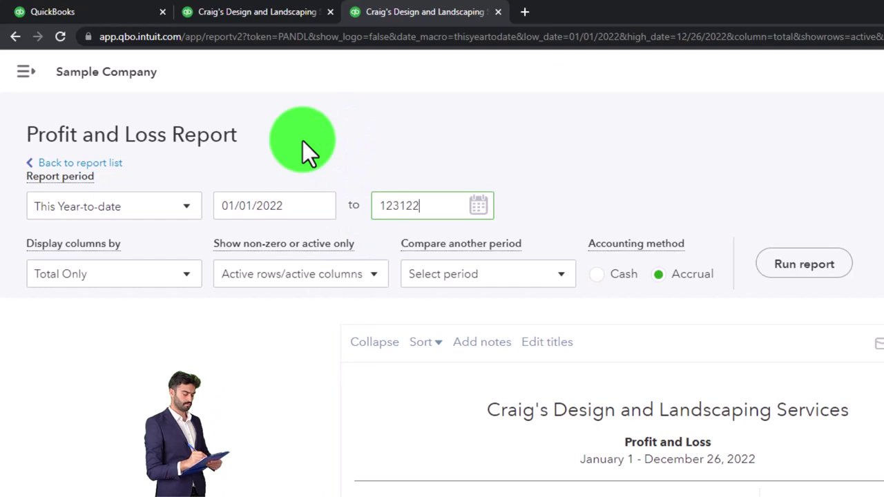
key("Tab")
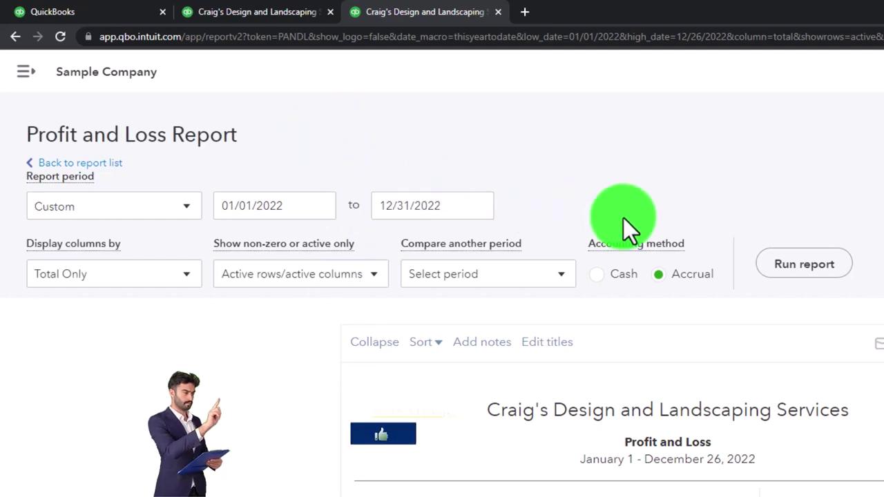
left_click(797, 271)
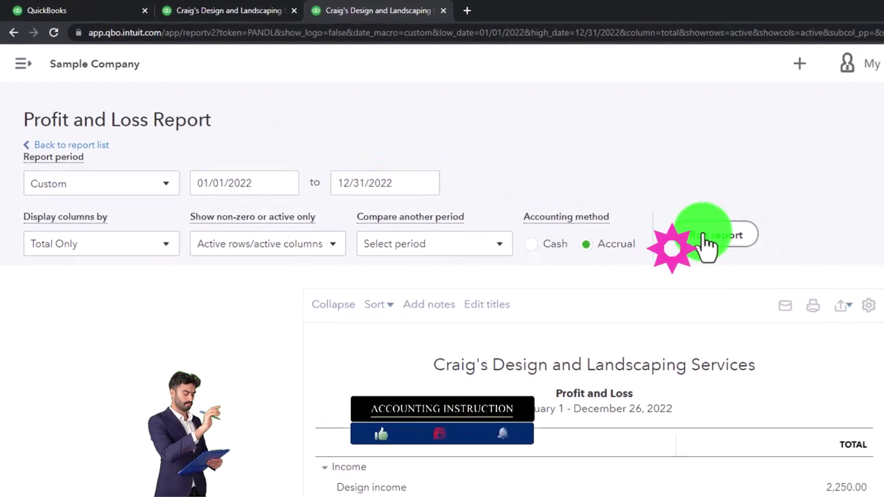
scroll(522, 178, "down", 3)
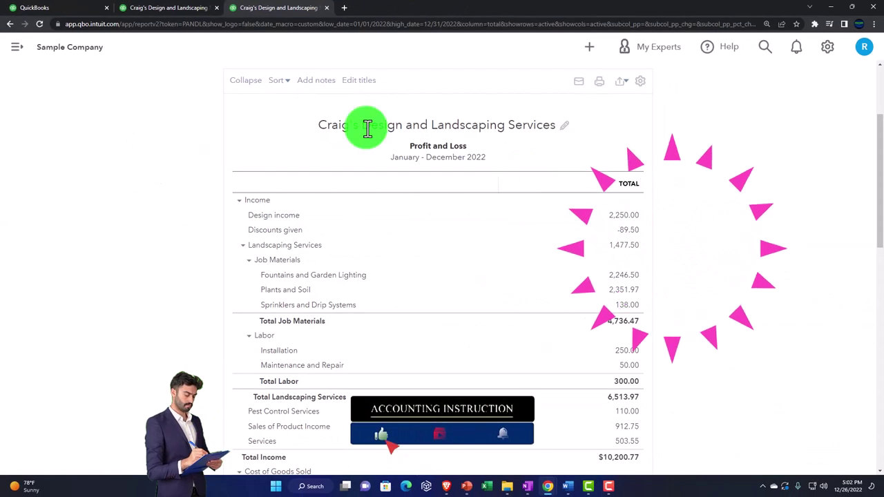
Run the Balance Sheet for 01/01/2022 to 12/31/2022 with the navigation sidebar collapsed, and return to the homepage tab.
left_click(178, 16)
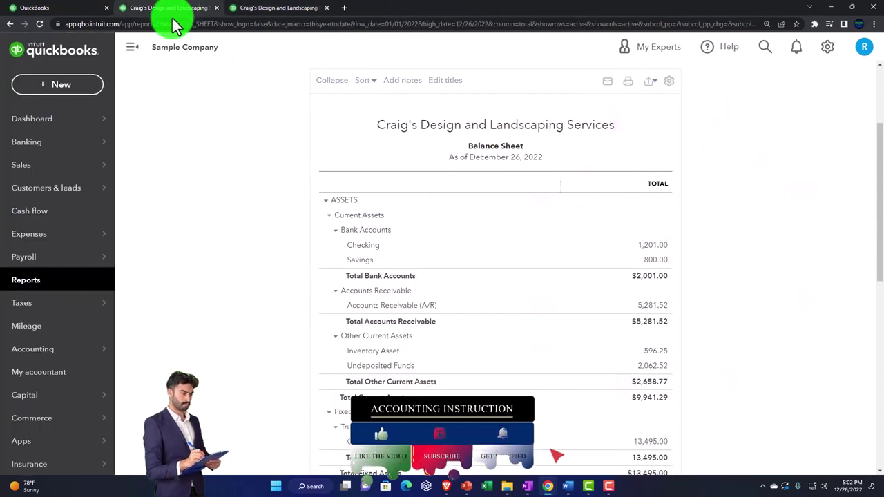
left_click(132, 47)
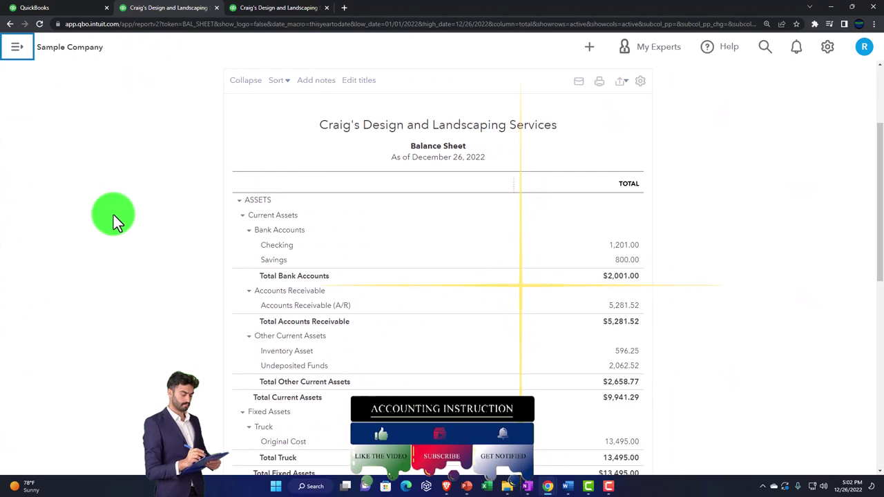
scroll(113, 215, "up", 3)
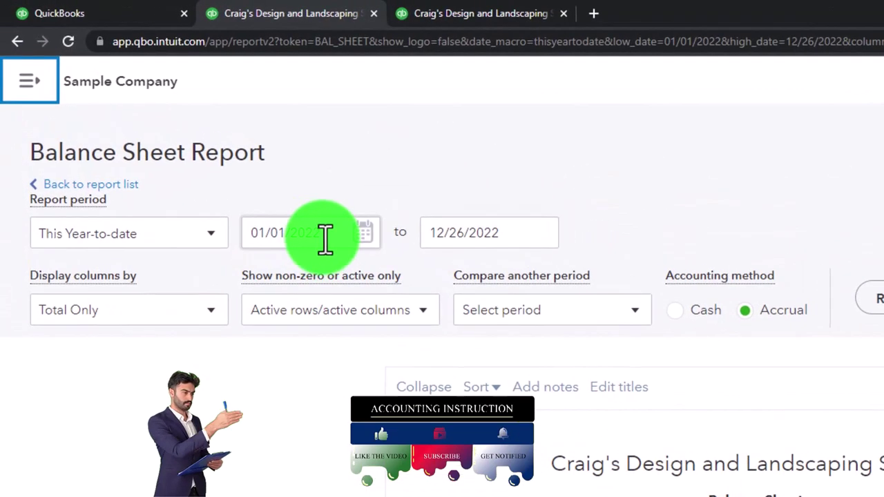
left_click_drag(326, 235, 233, 203)
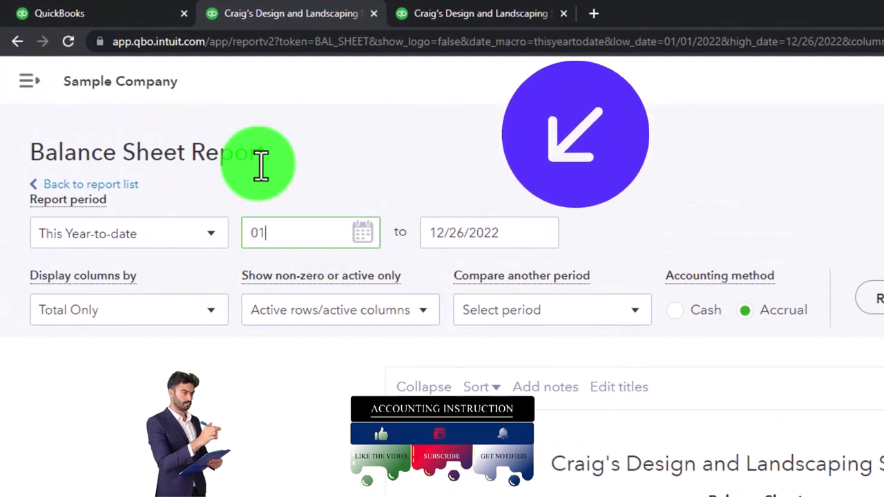
key("Tab")
type("1231")
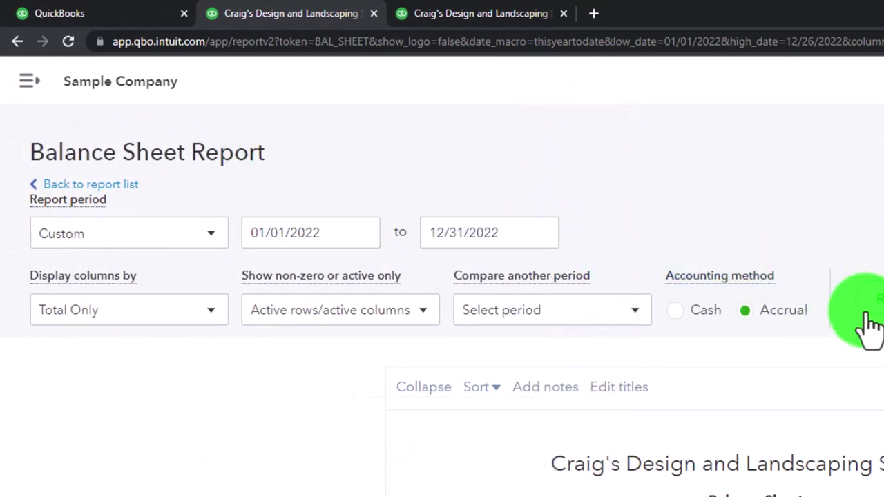
left_click(869, 304)
scroll(881, 324, "down", 3)
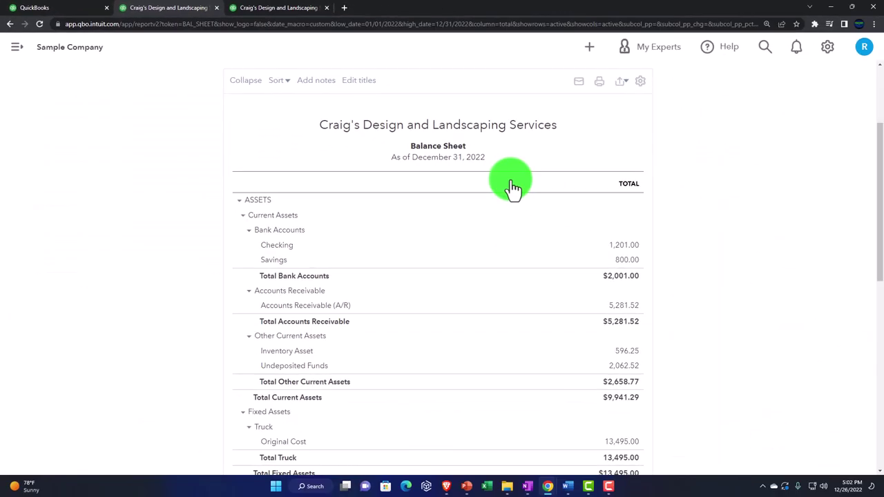
left_click(69, 9)
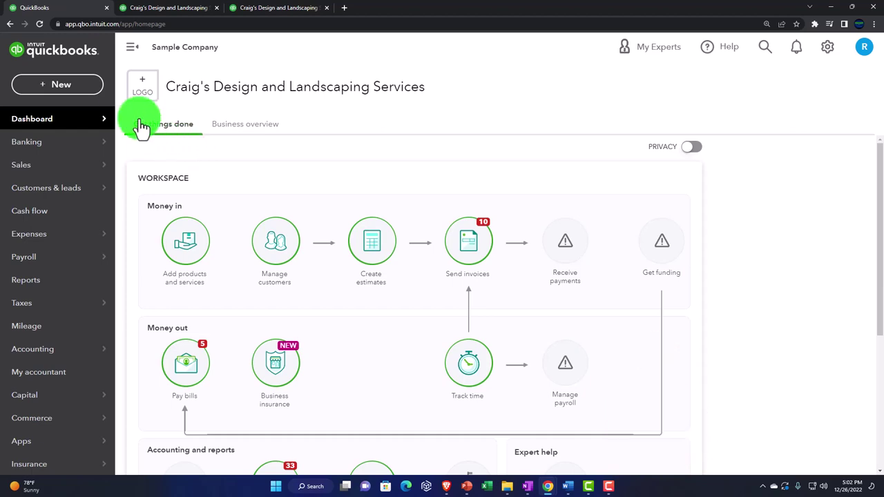
Start a new expense form with Checking as the payment account.
left_click(63, 87)
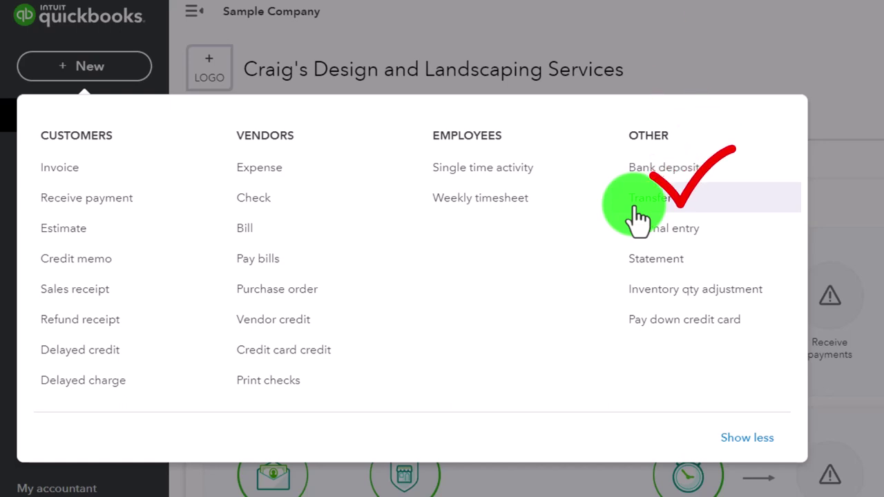
left_click(269, 171)
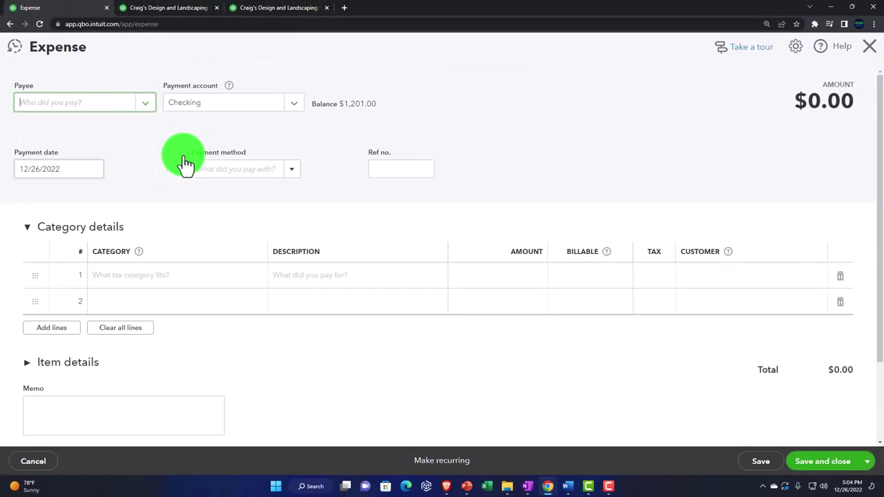
left_click(293, 105)
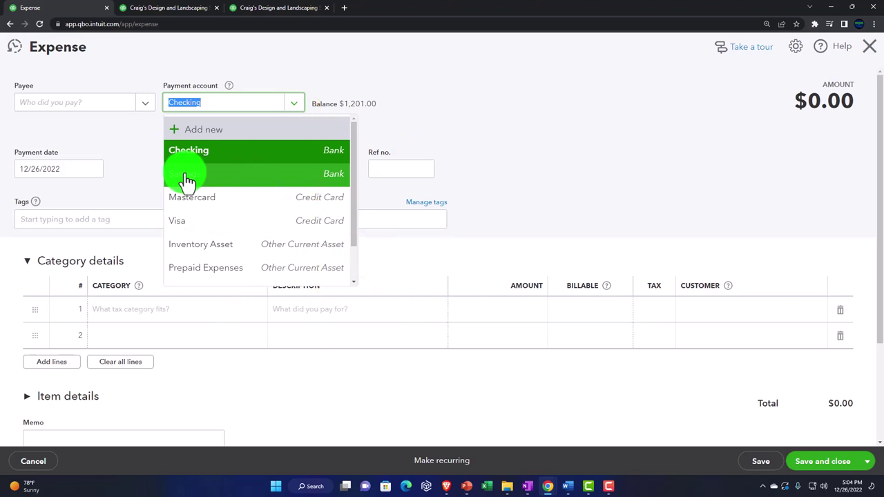
left_click(118, 141)
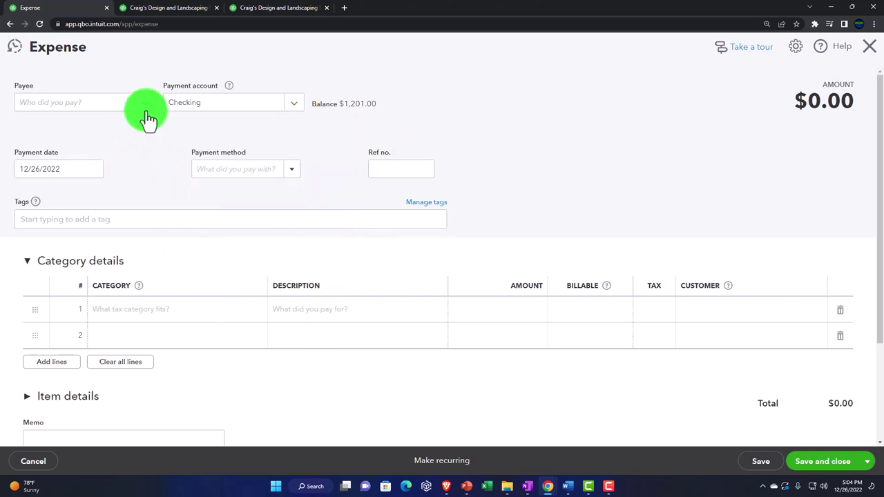
Enter Transfer as the payee and save it as a new vendor.
left_click(147, 117)
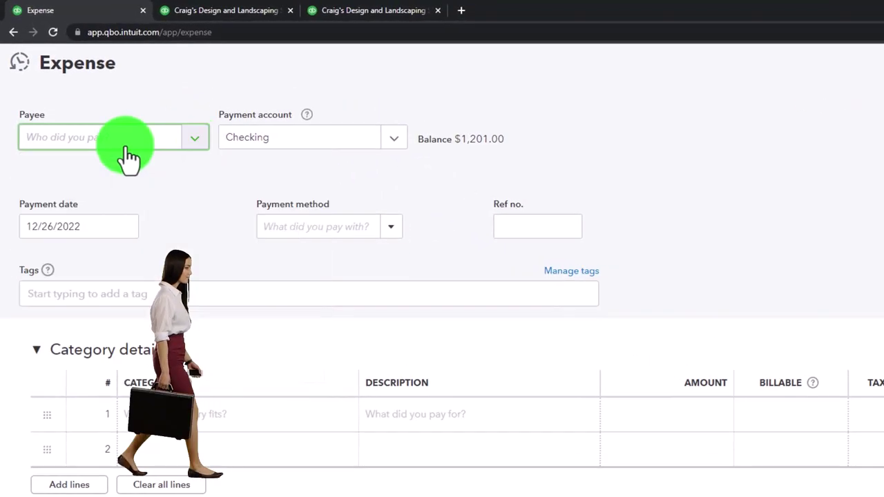
type("Owner")
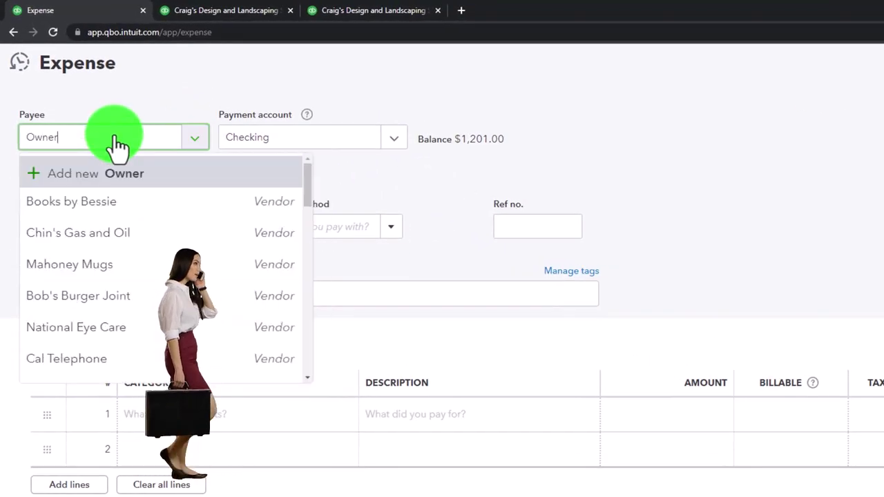
key("BackSpace")
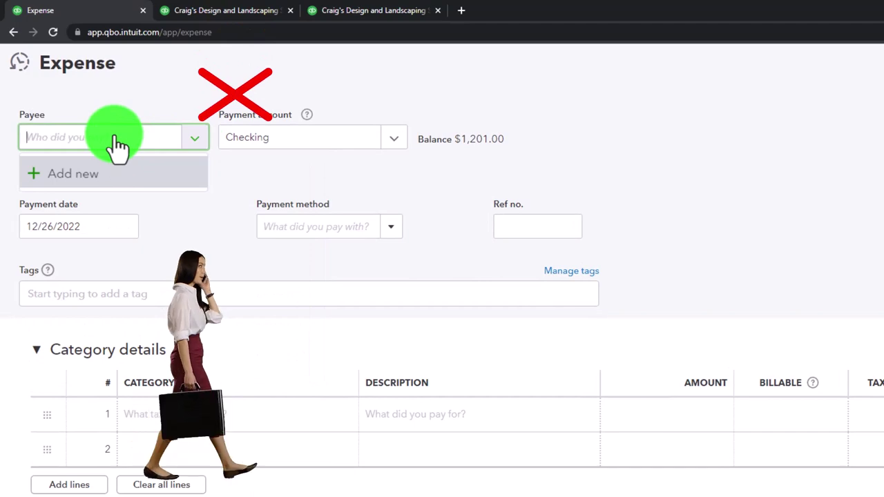
type("Transfer")
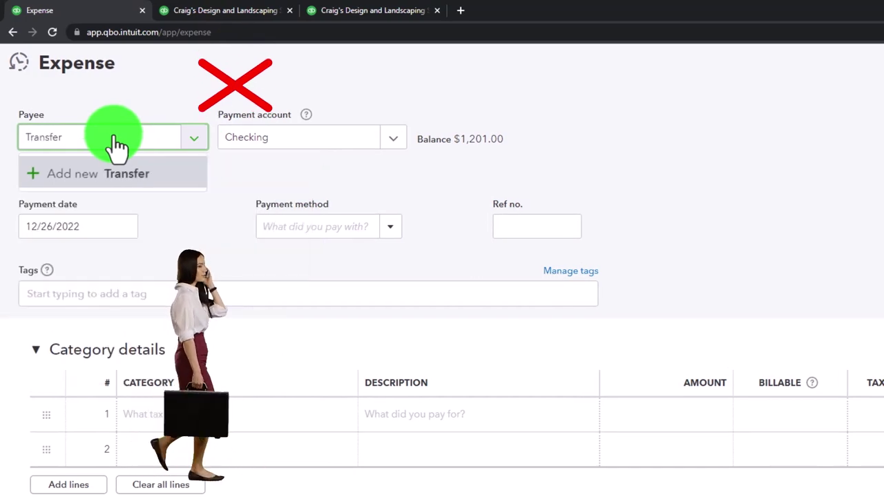
key("Return")
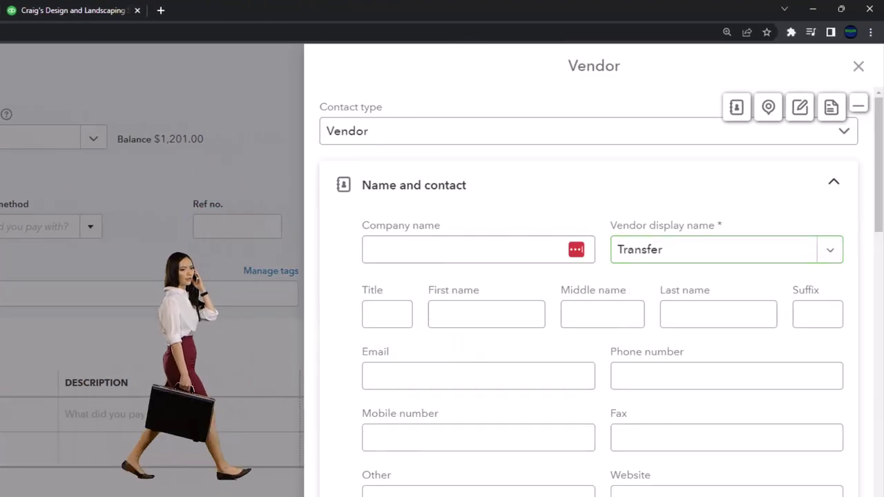
left_click(802, 496)
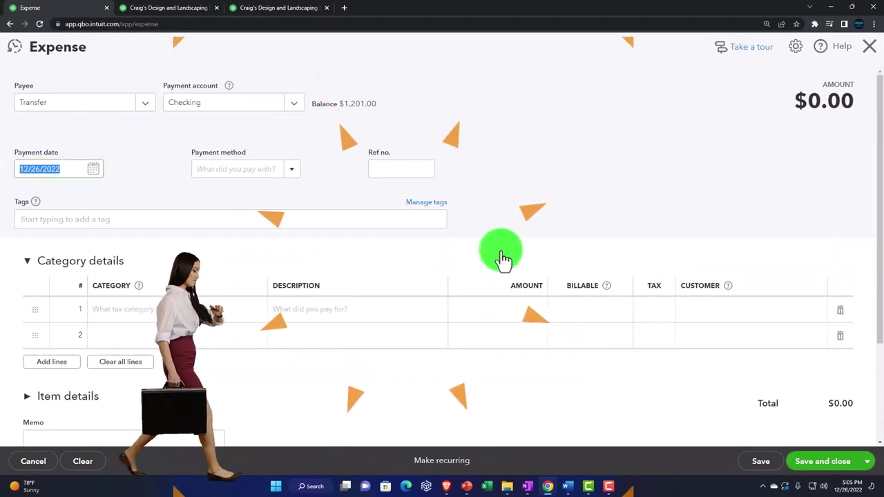
Assign the Savings bank account as the category on the expense's first line, keeping the 12/26/2022 payment date.
key("Tab")
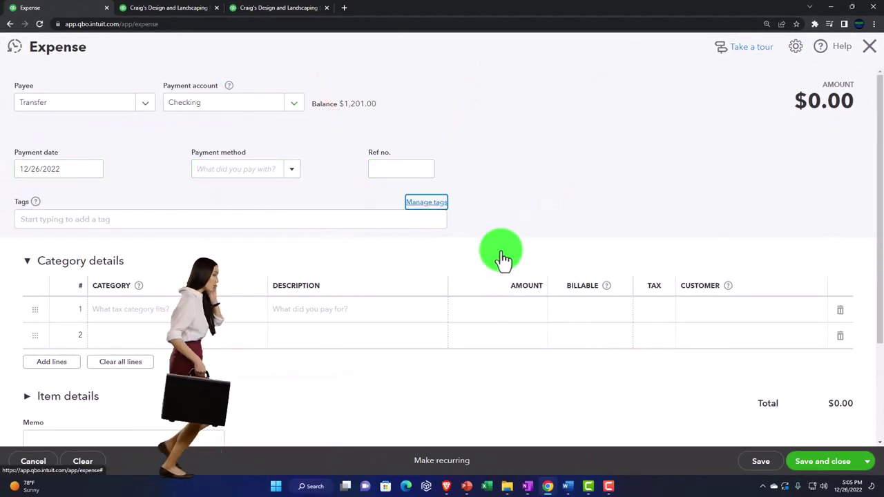
key("Tab")
key("Tab")
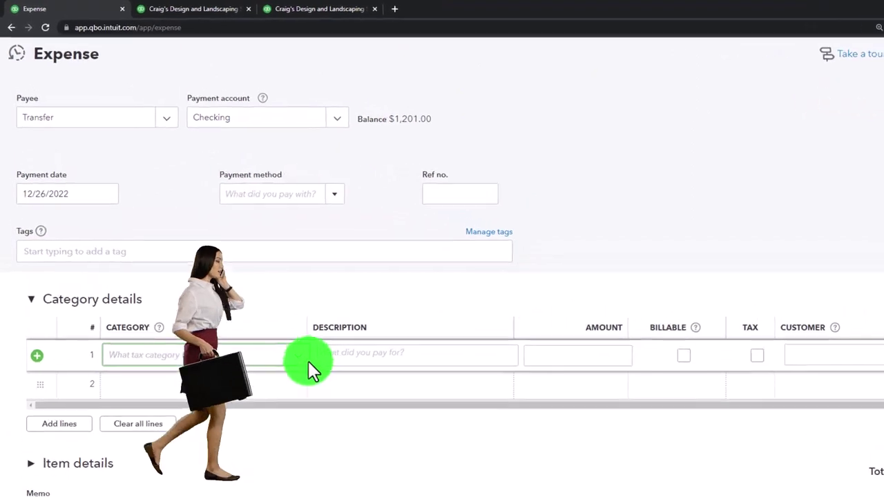
left_click(303, 363)
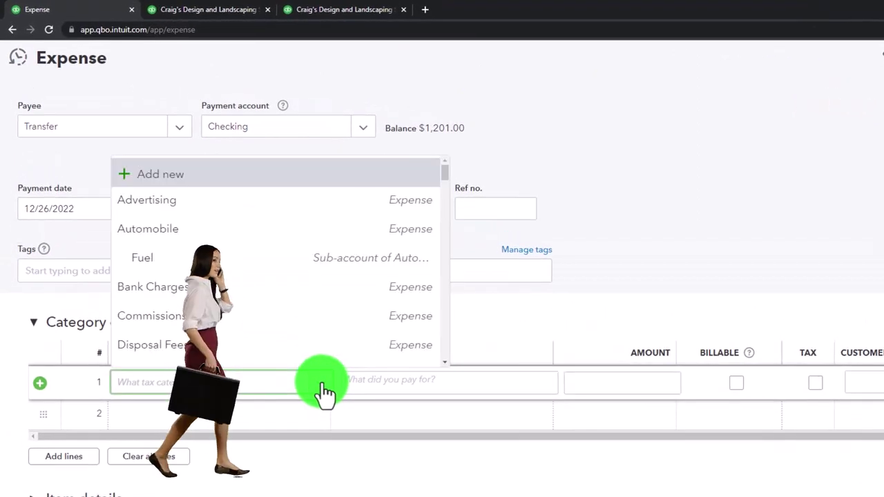
left_click(324, 392)
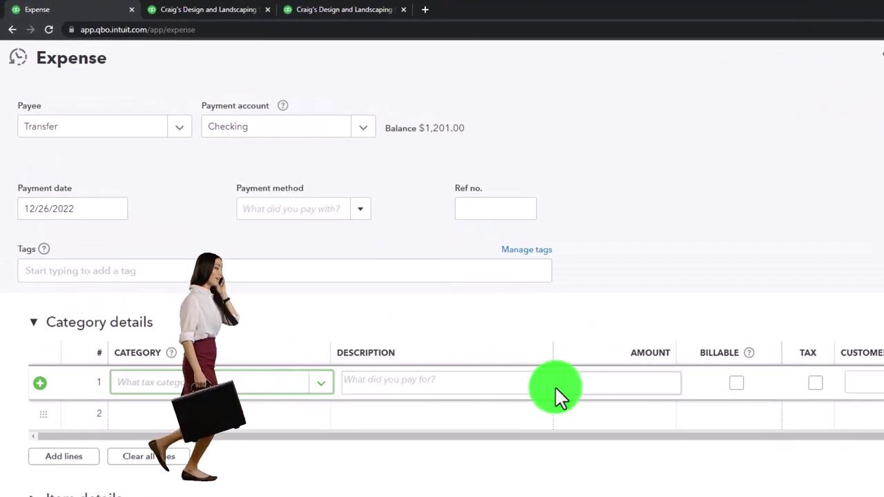
left_click(321, 385)
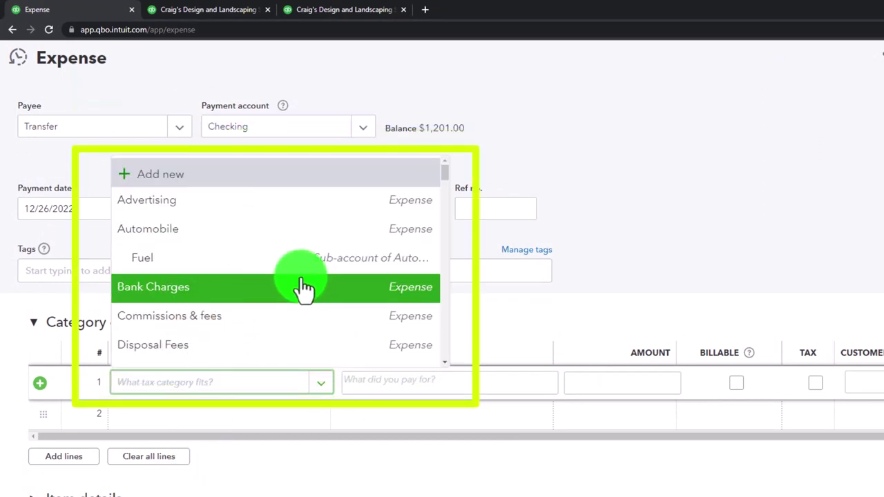
type("sav")
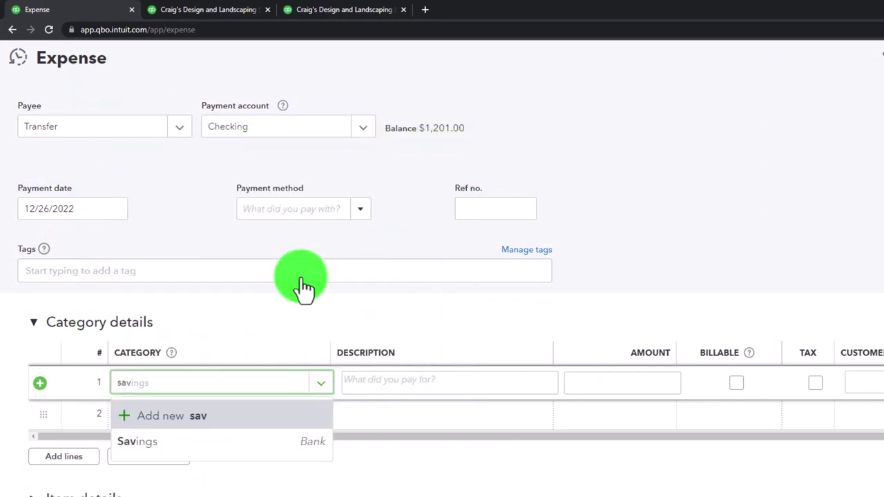
key("Down")
key("Down")
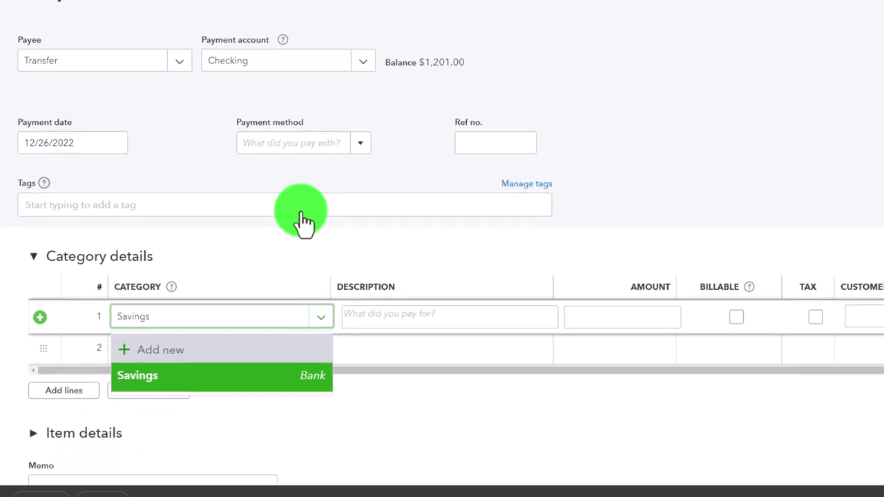
left_click(318, 337)
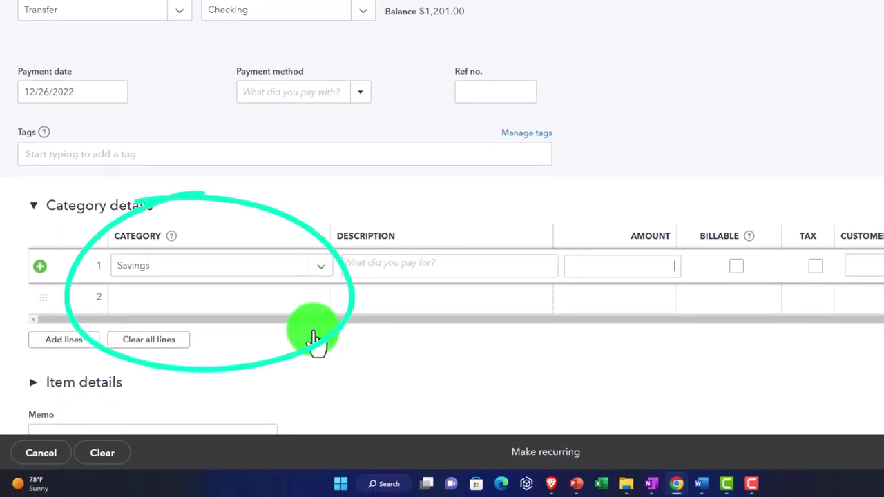
Set the Savings line amount to 1,000.00, then save and close the expense.
type("1")
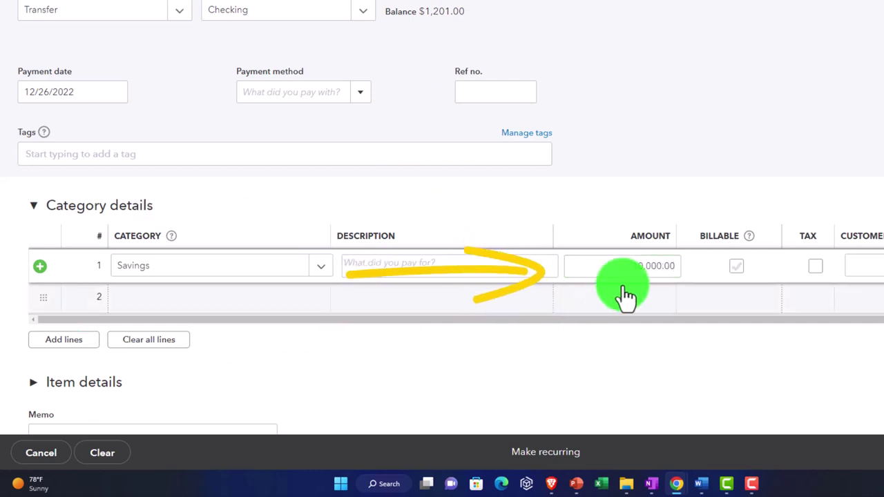
left_click(665, 267)
type("1000")
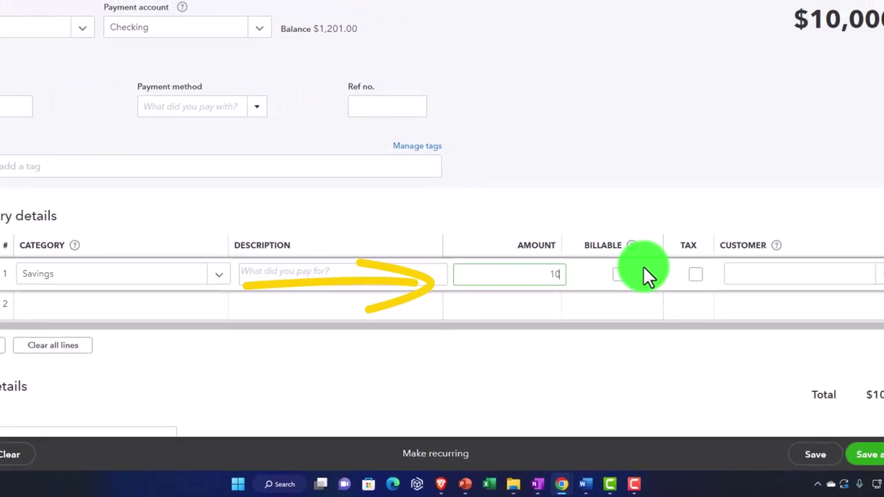
key("Tab")
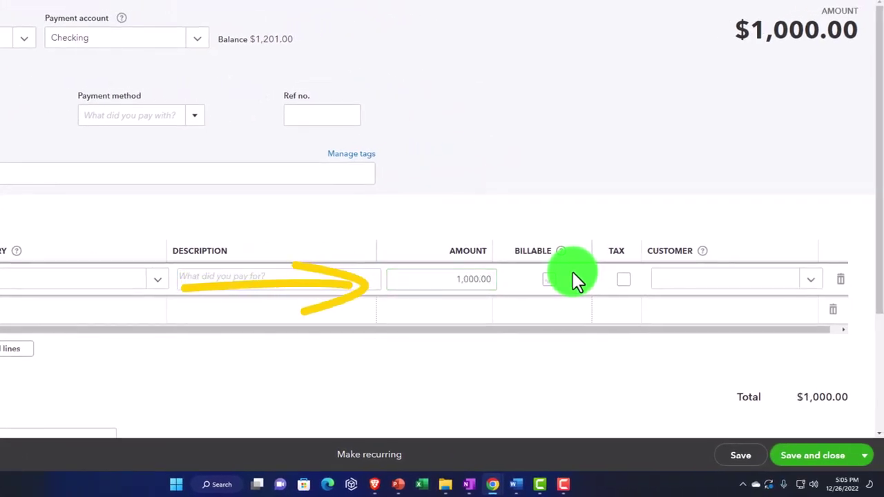
key("Tab")
key("Tab")
key("Tab")
key("Tab")
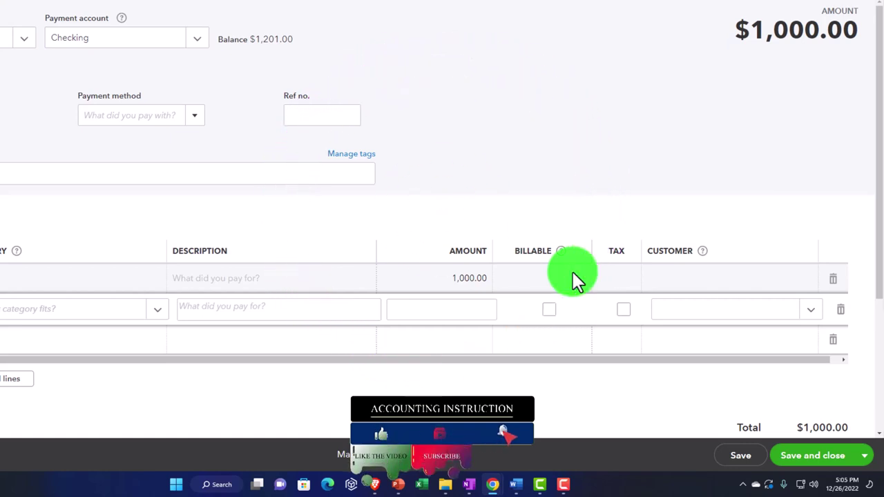
left_click(866, 458)
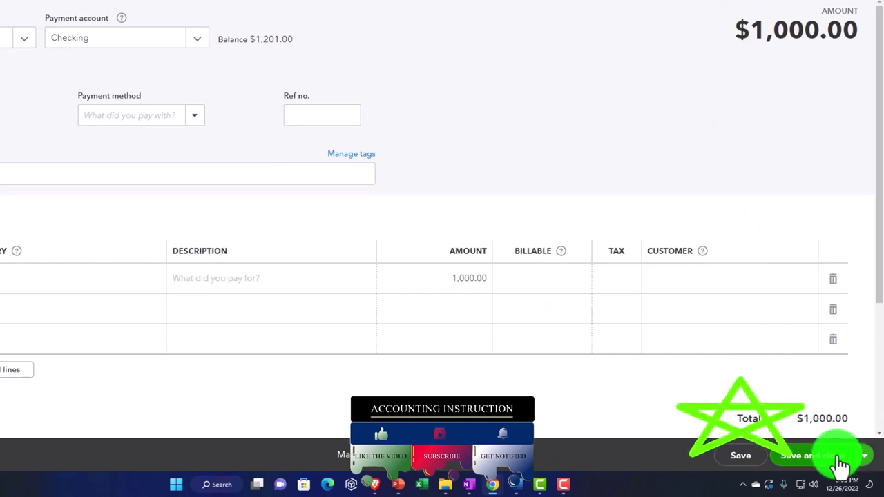
left_click(838, 459)
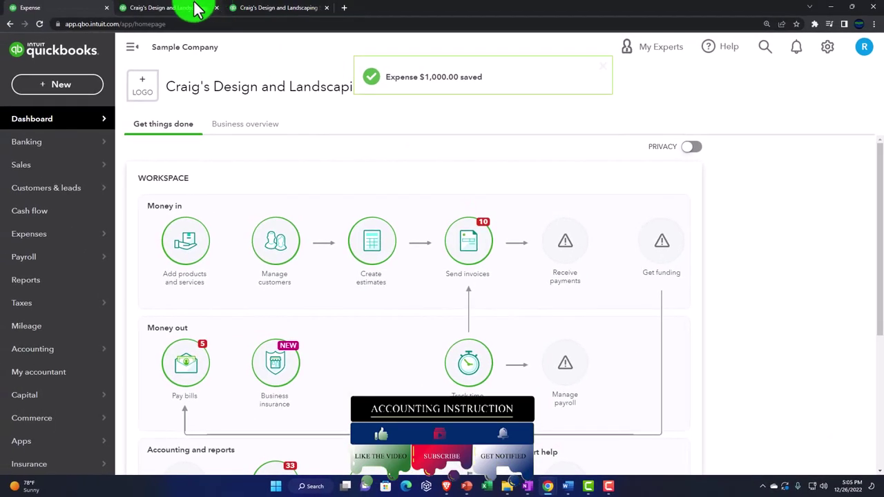
Rerun the Balance Sheet report in the second browser tab and examine the Checking and Savings balances at 175% zoom.
left_click(169, 8)
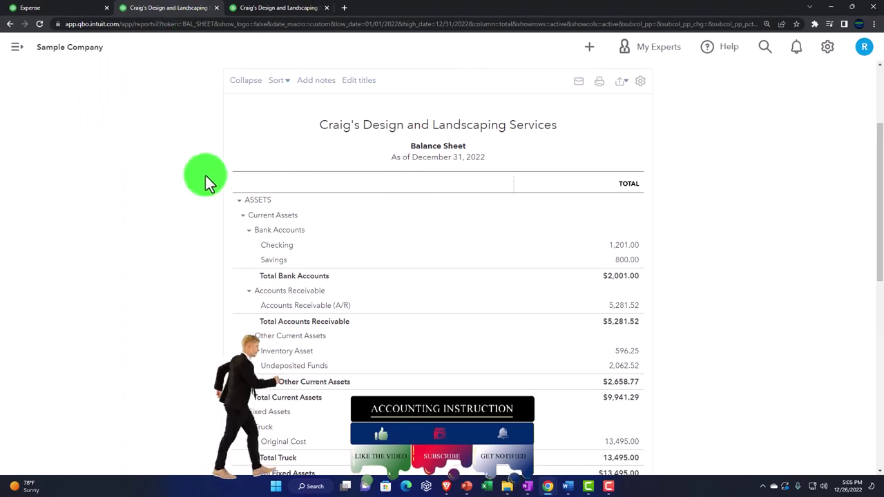
scroll(251, 157, "up", 2)
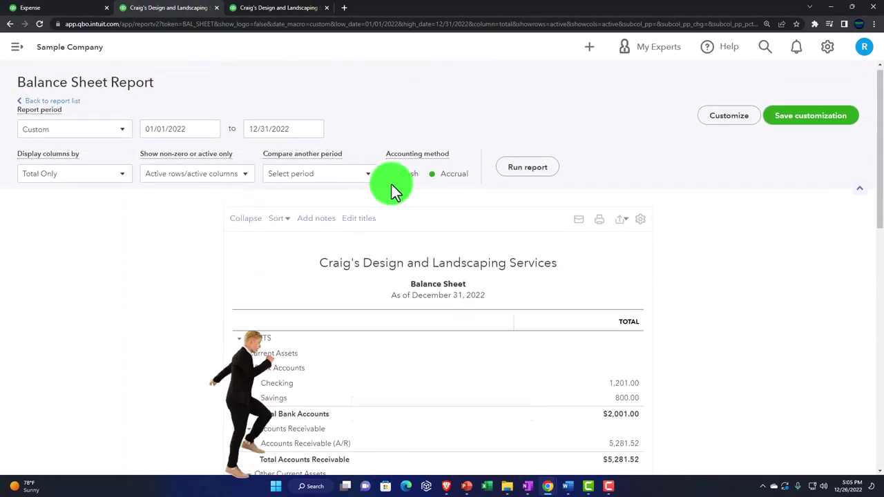
left_click(521, 178)
scroll(185, 257, "down", 2)
key("ctrl+plus")
key("ctrl+plus")
key("ctrl+plus")
key("ctrl+plus")
key("ctrl+plus")
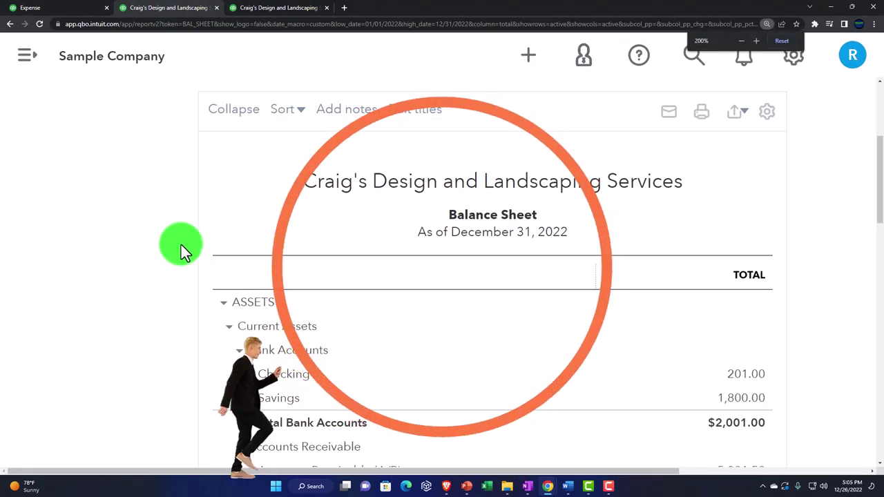
key("ctrl+minus")
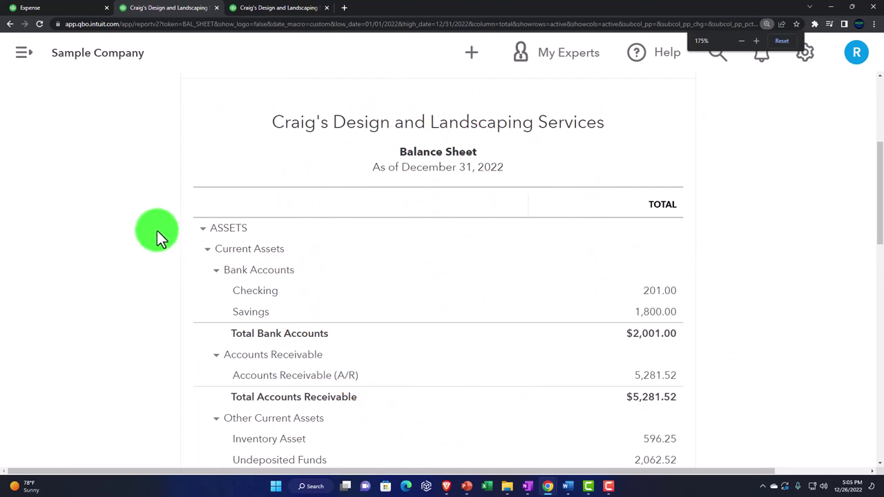
Drill down into the Checking balance and examine the latest entries of its transaction report at normal reading size.
left_click(651, 295)
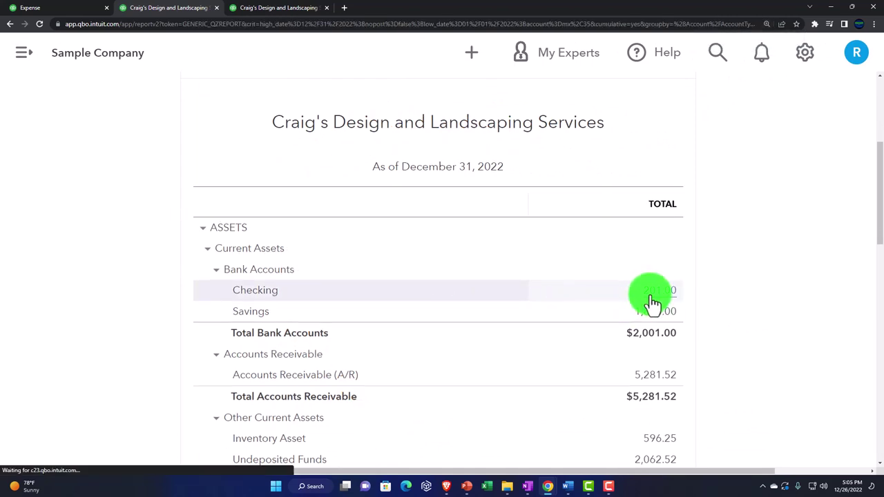
key("ctrl+minus")
key("ctrl+minus")
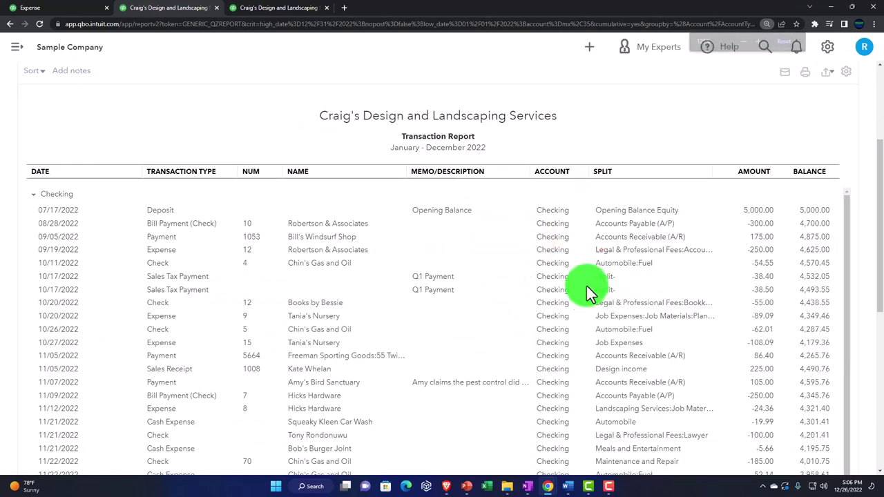
scroll(587, 287, "down", 1)
scroll(518, 300, "down", 5)
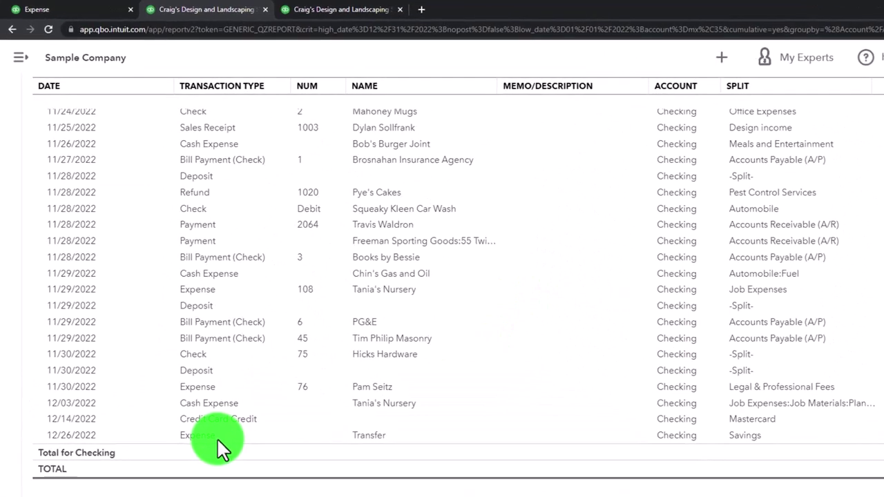
Open the 12/26/2022 Transfer expense from the transaction report to review it, then close it and return to the report heading.
left_click(371, 447)
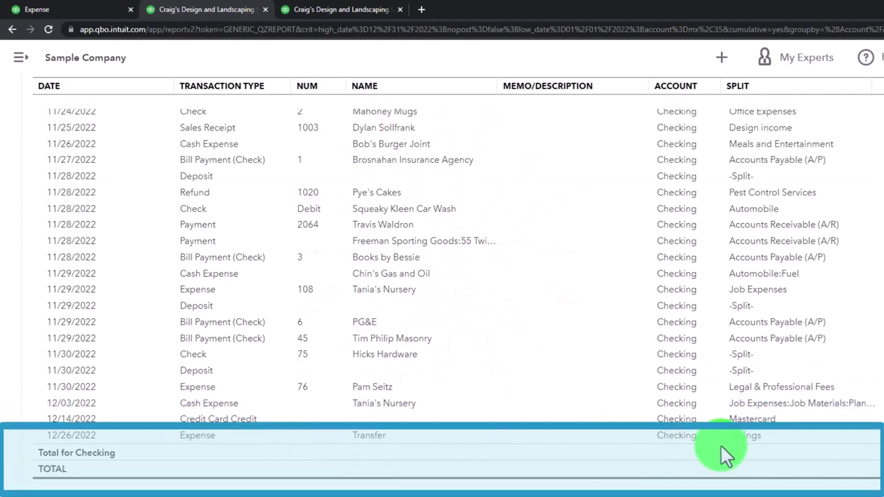
left_click(729, 435)
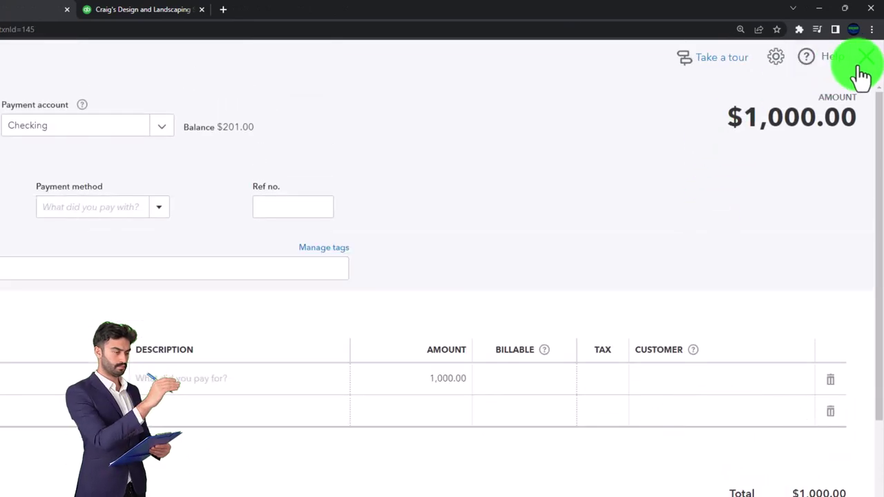
left_click(866, 56)
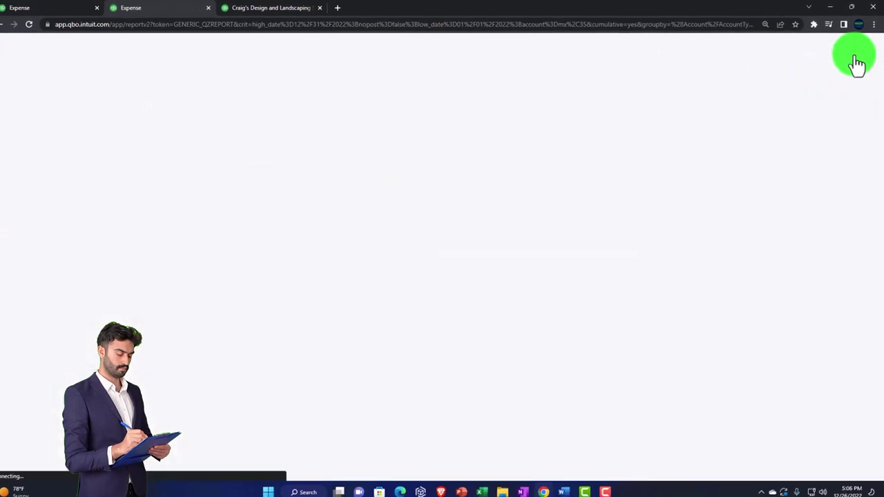
scroll(30, 191, "up", 10)
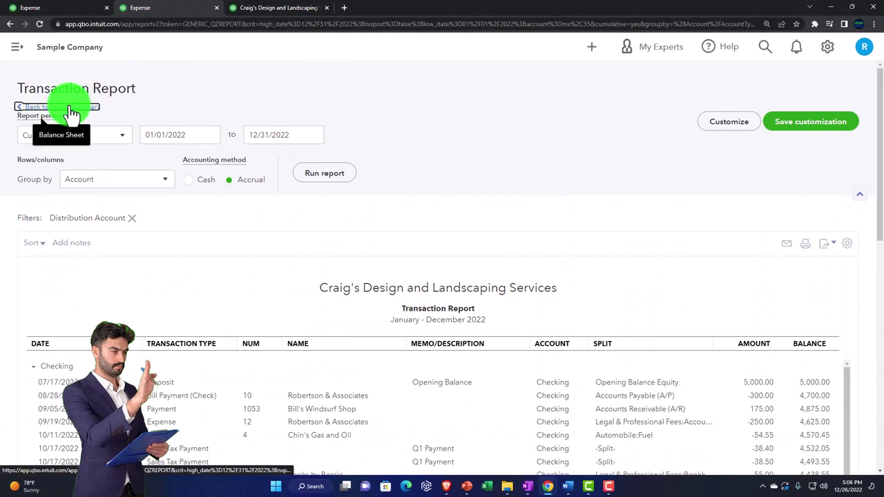
Return to the Balance Sheet, drill down into the Savings balance to examine its transactions, then go back to the Balance Sheet.
left_click(63, 104)
scroll(71, 114, "down", 3)
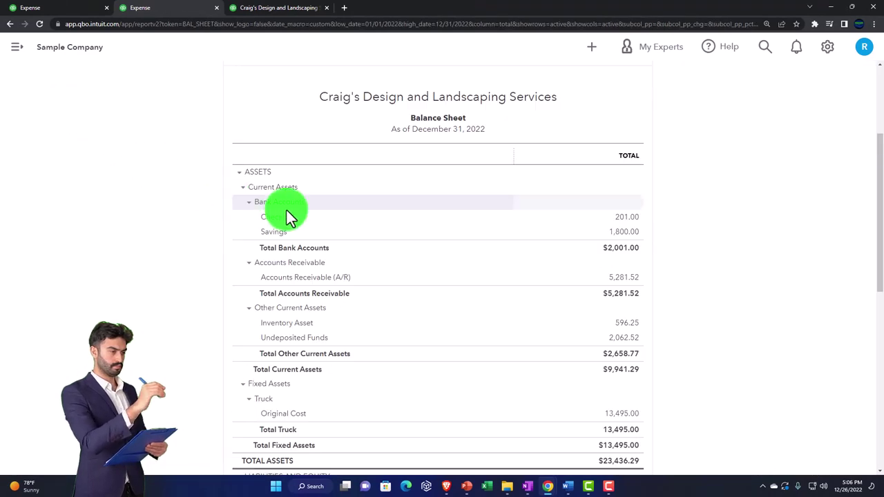
left_click(447, 248)
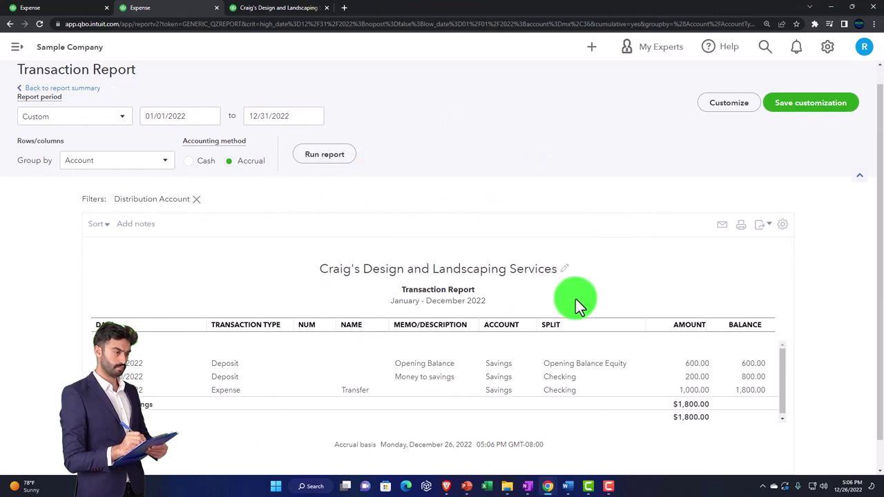
scroll(570, 331, "down", 1)
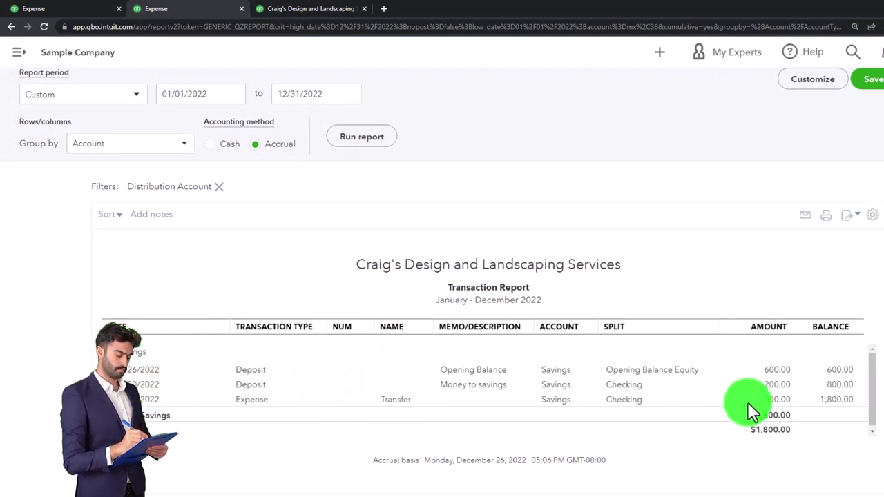
scroll(50, 319, "up", 1)
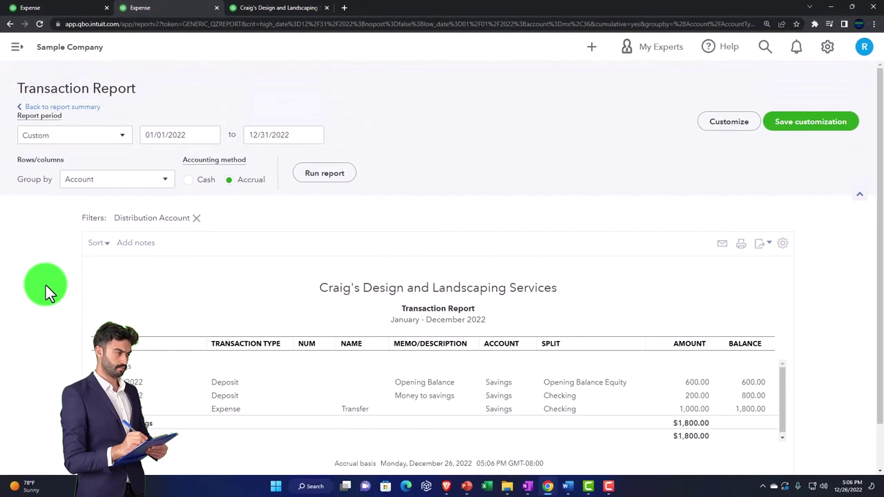
left_click(81, 117)
scroll(167, 277, "down", 3)
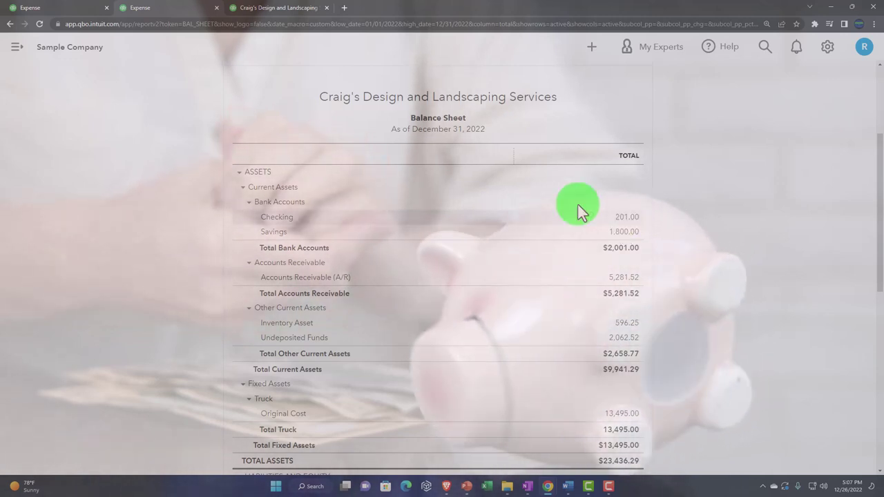
Start a new bank deposit into Checking in the first browser tab and go to the section for adding funds.
left_click(64, 8)
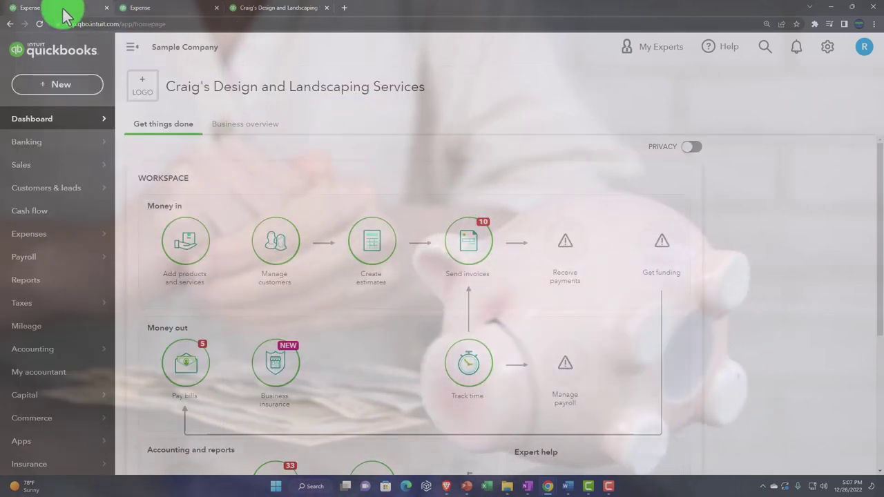
left_click(41, 86)
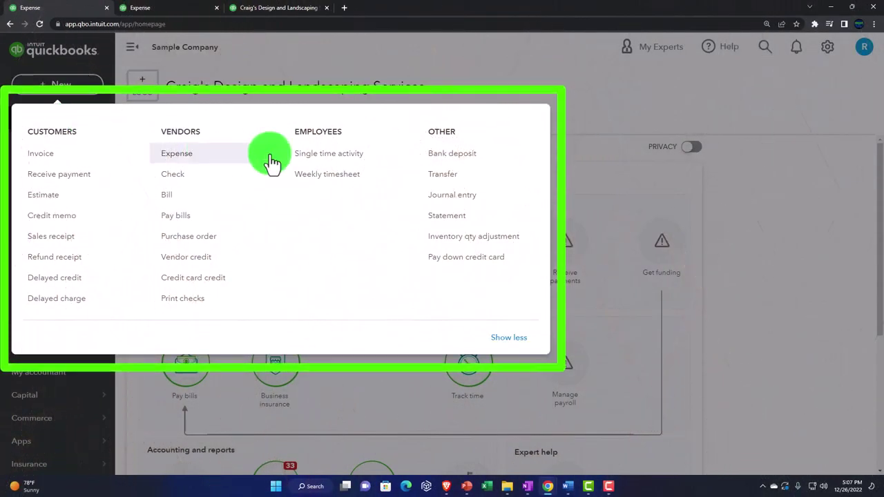
left_click(438, 157)
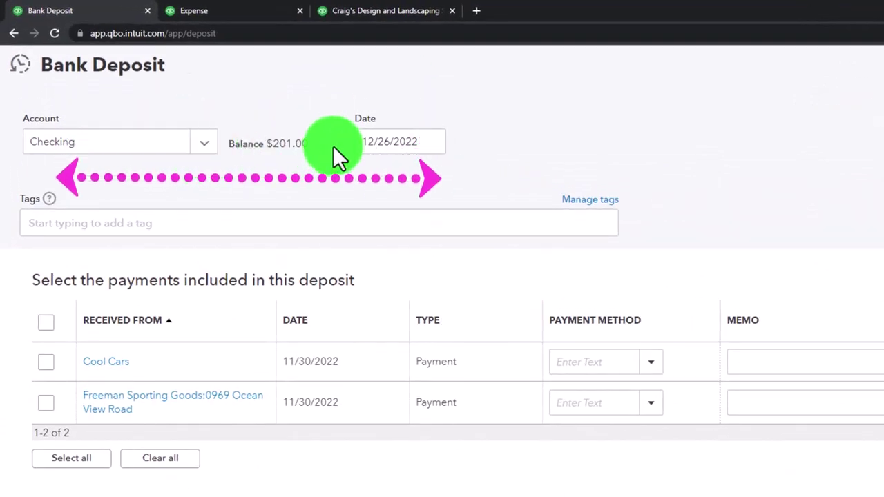
scroll(373, 267, "down", 3)
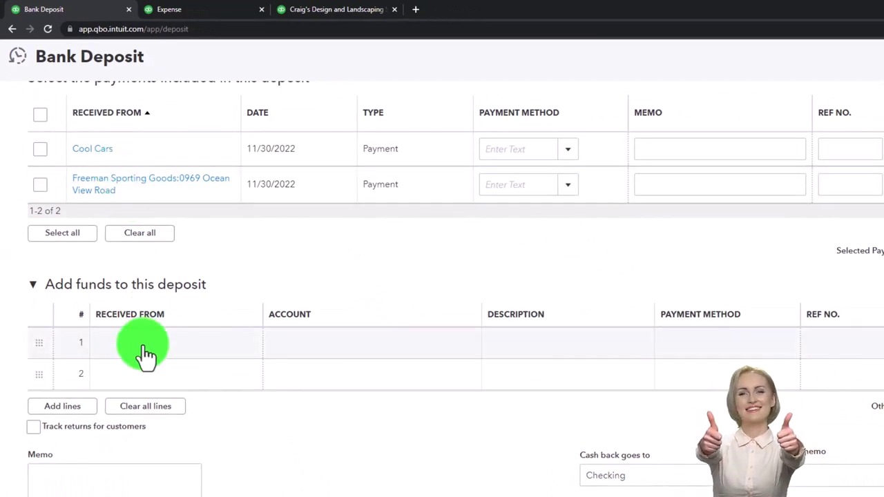
Choose Savings as the account on the first line of the funds added to this deposit.
left_click(338, 343)
left_click(472, 348)
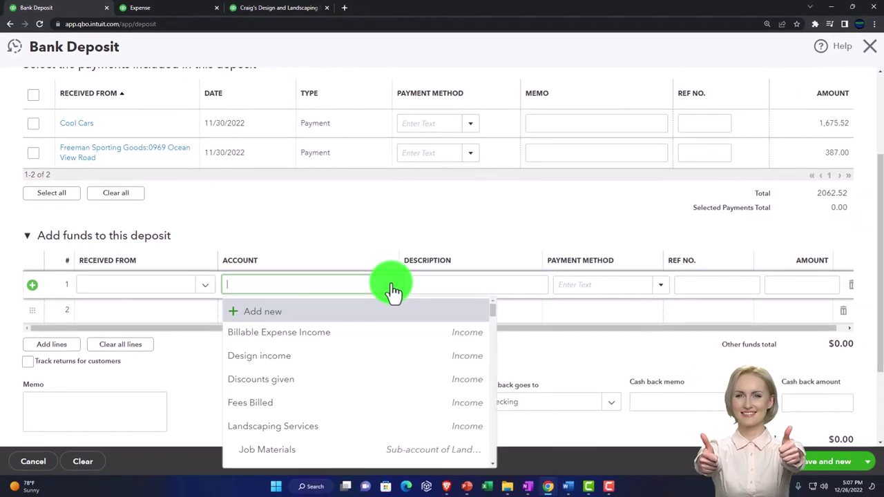
type("sav")
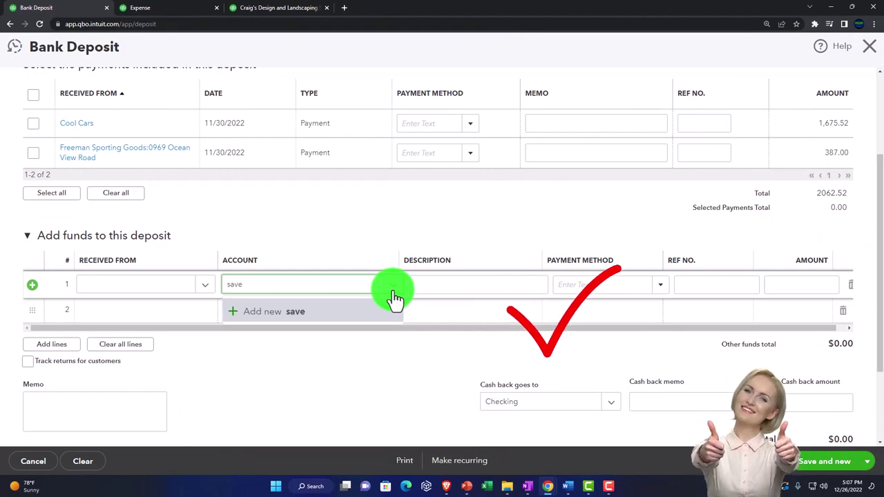
type("e")
key("BackSpace")
key("BackSpace")
key("BackSpace")
key("BackSpace")
type("sa")
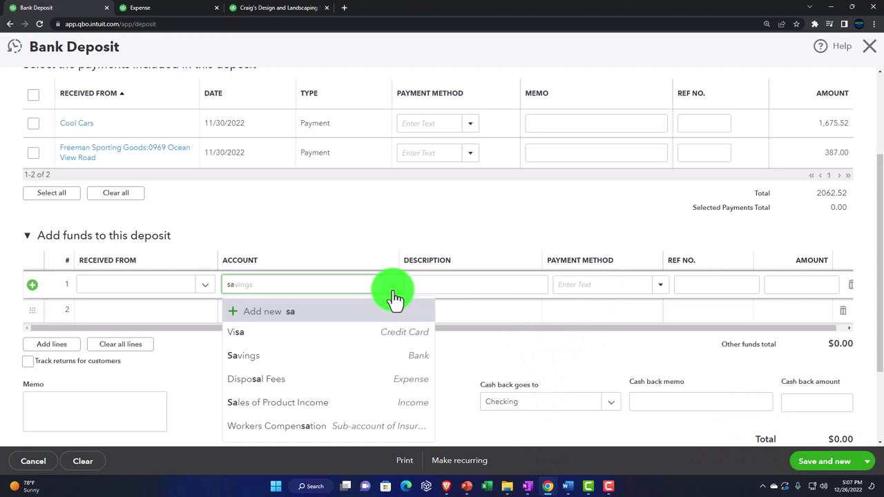
key("BackSpace")
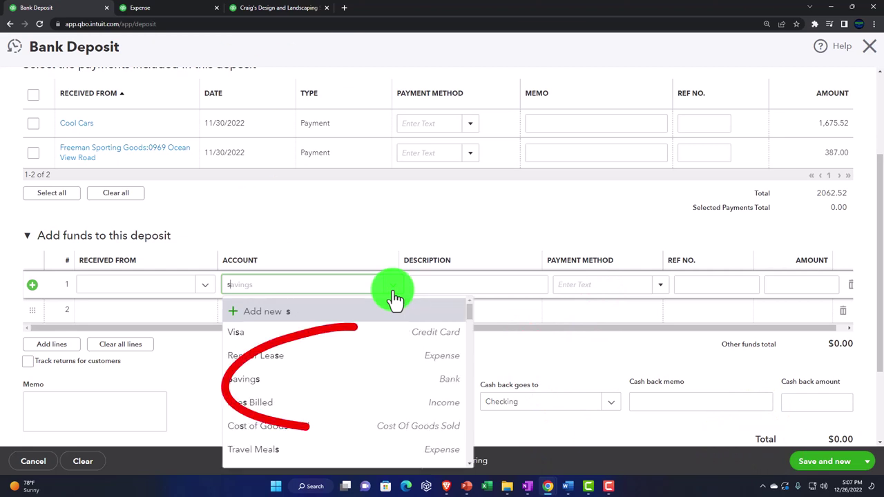
left_click(406, 381)
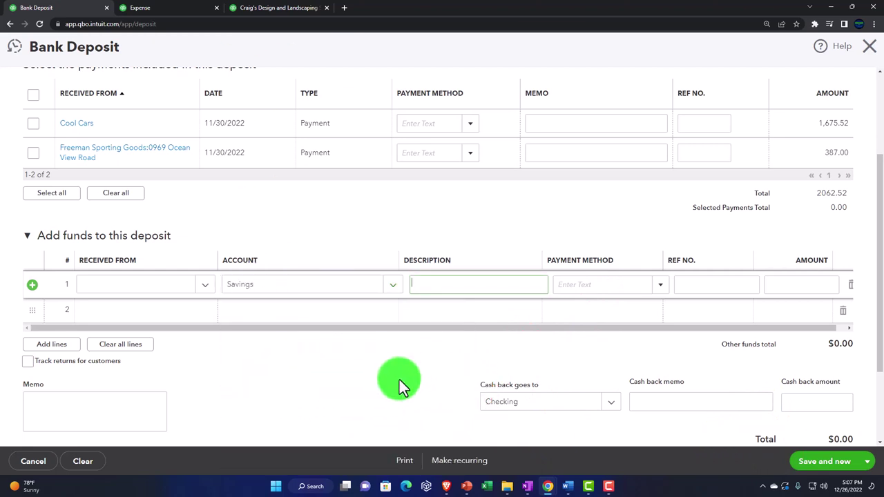
Set the Savings line amount to 500.00, then save and close the bank deposit.
key("Tab")
key("Tab")
key("Tab")
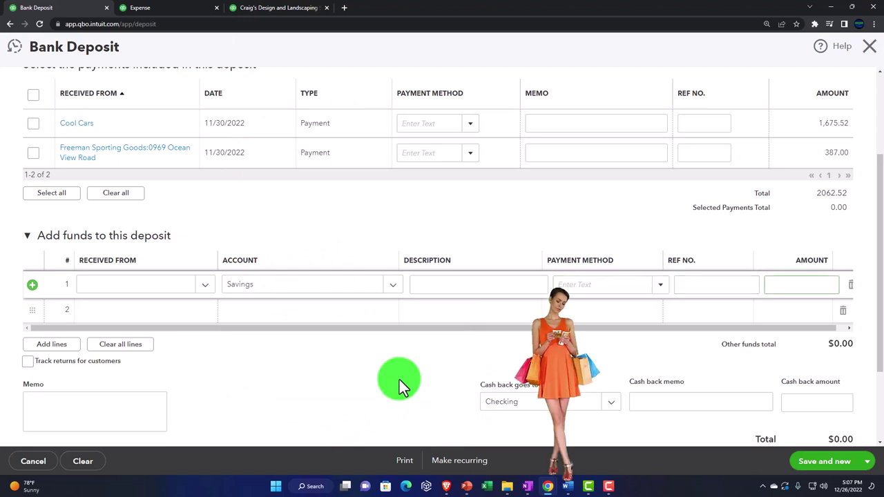
type("500")
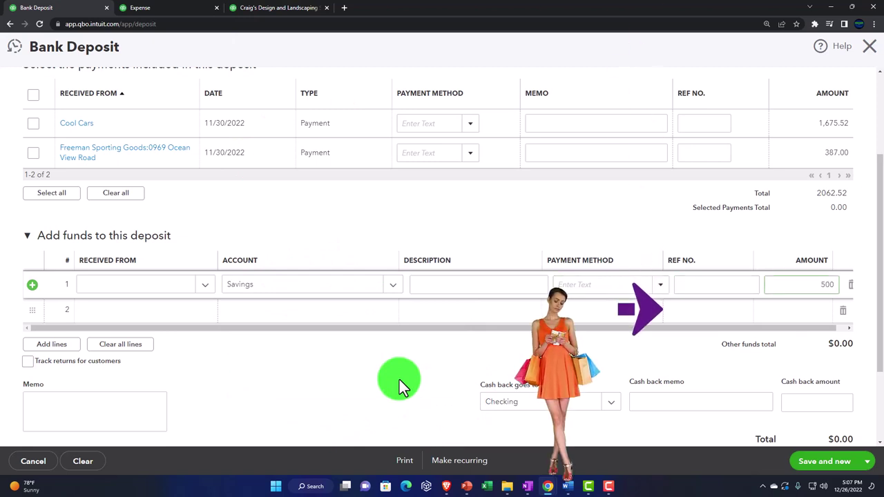
left_click(389, 381)
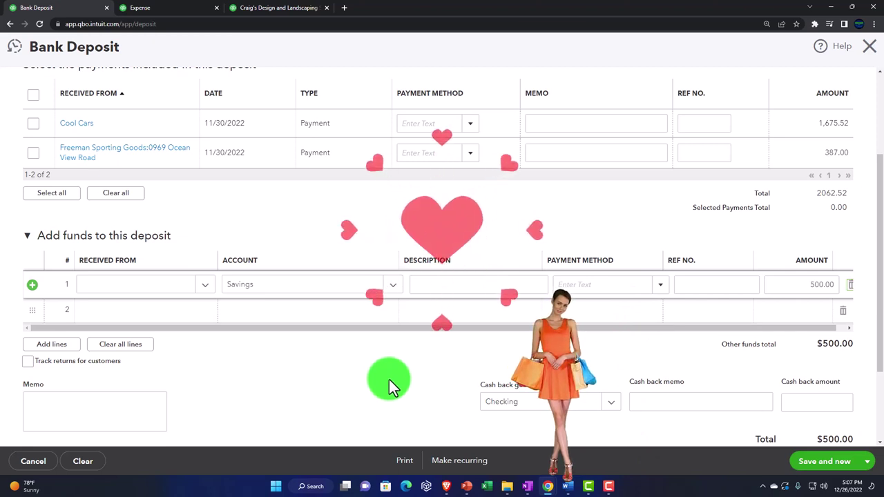
left_click(864, 465)
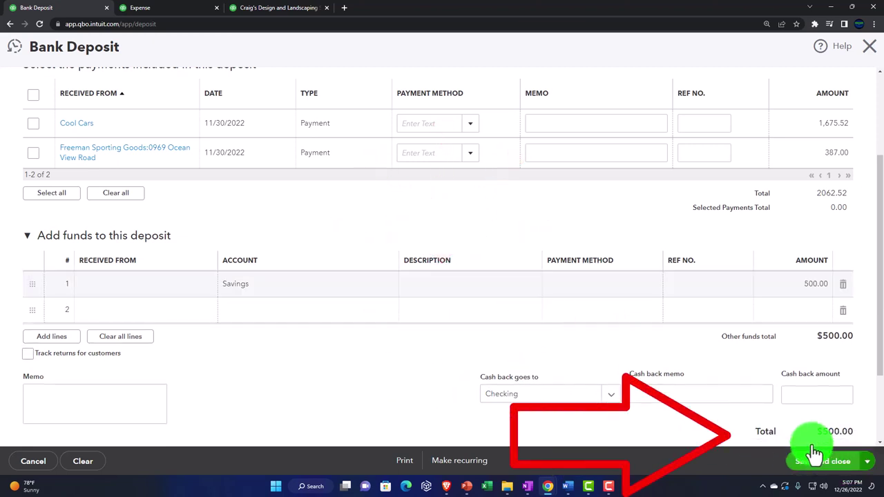
left_click(815, 455)
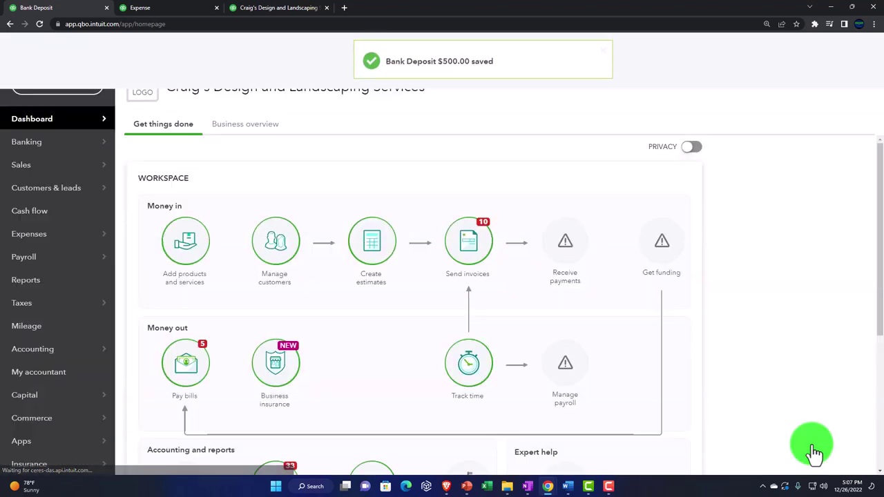
Rerun the Balance Sheet in the second browser tab and examine the updated Checking and Savings balances at 175% zoom.
left_click(169, 11)
scroll(164, 183, "up", 3)
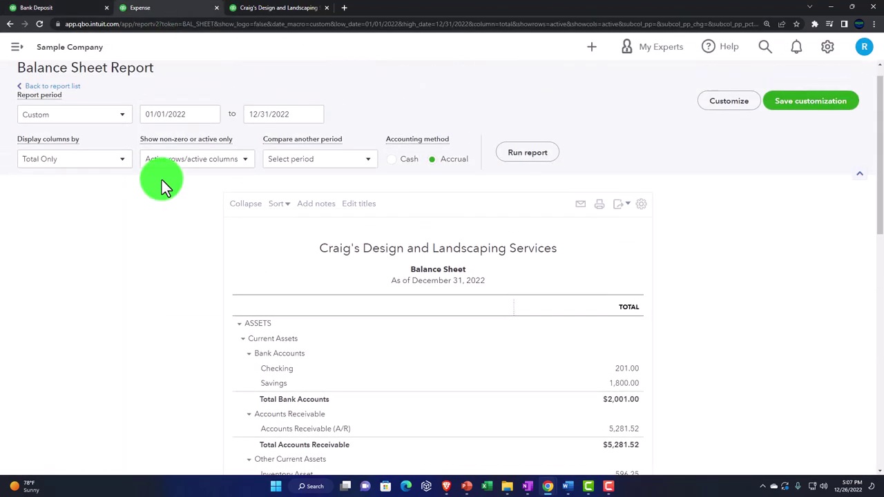
left_click(515, 183)
scroll(480, 220, "down", 3)
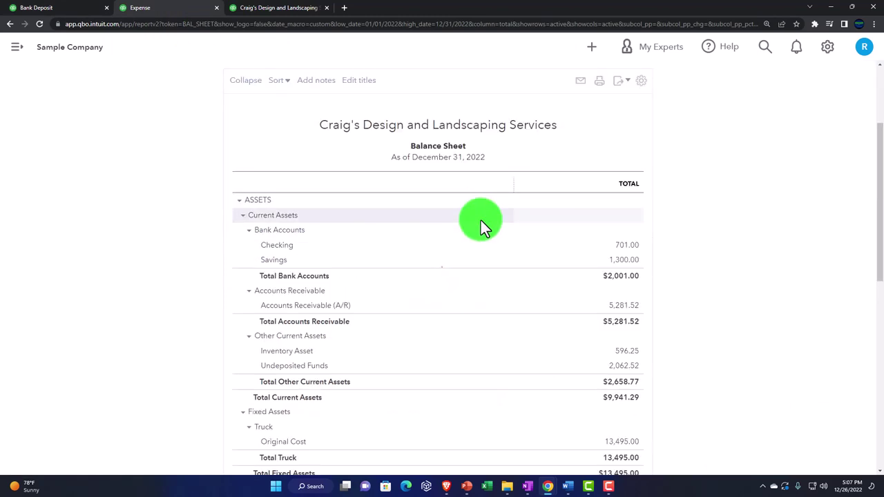
key("ctrl+plus")
key("ctrl+plus")
key("ctrl+plus")
key("ctrl+plus")
scroll(481, 220, "down", 1)
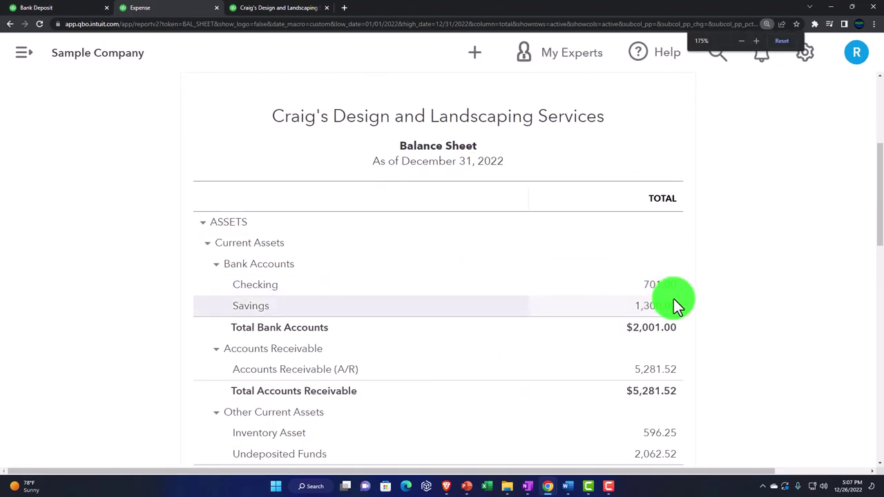
Drill down into the Checking balance, examine the 12/26/2022 deposit and the report total, and return to the report heading.
left_click(669, 285)
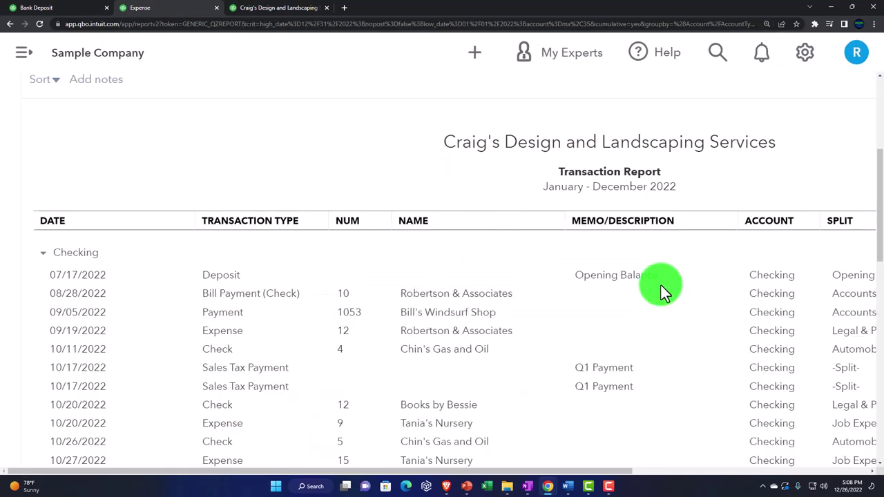
key("ctrl+minus")
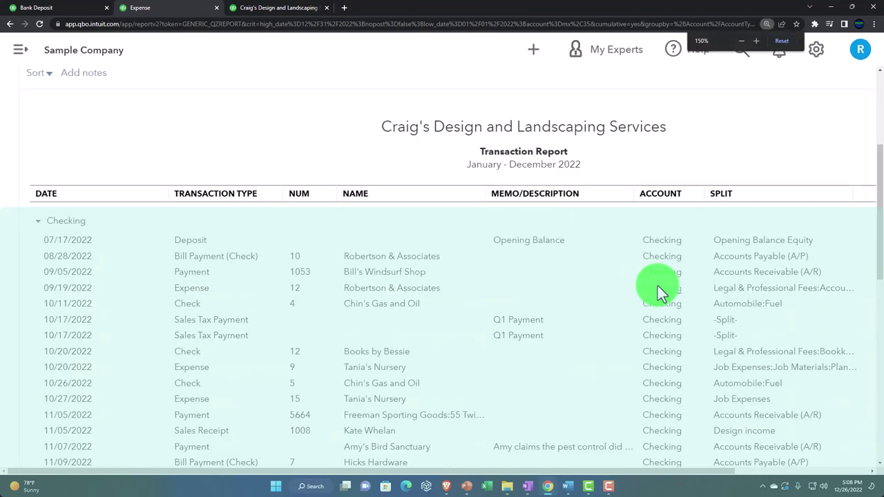
scroll(658, 285, "down", 2)
scroll(539, 321, "down", 5)
scroll(533, 336, "down", 1)
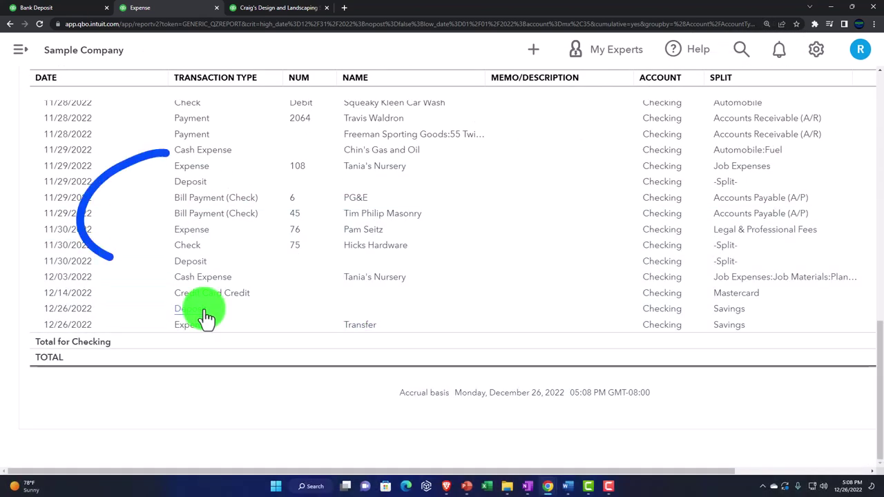
key("ctrl+minus")
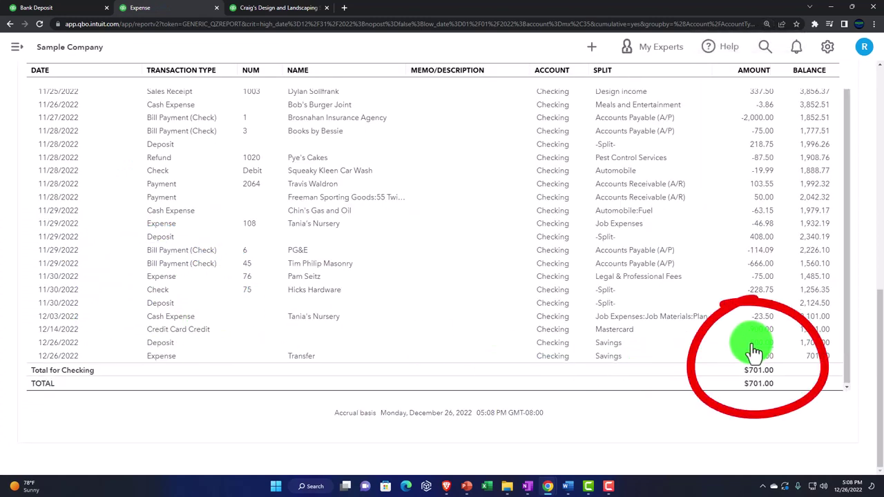
key("Escape")
scroll(10, 373, "up", 10)
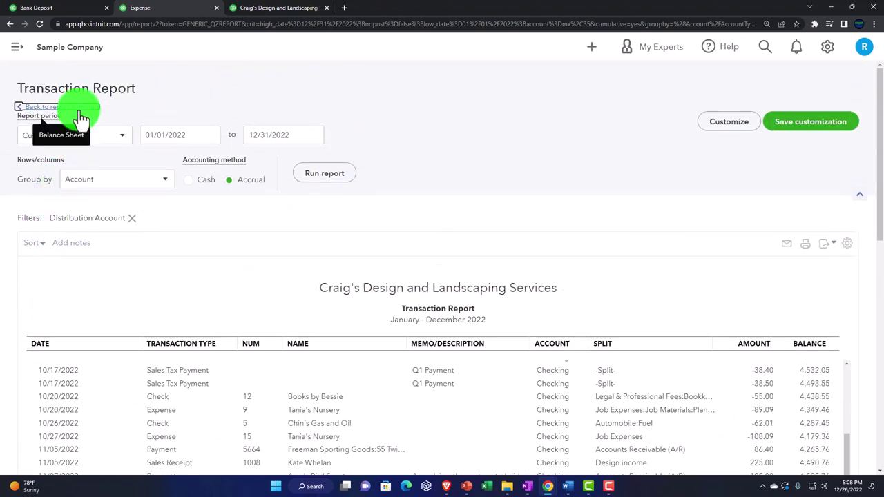
Go back to the Balance Sheet, examine the 12/26/2022 deposit in the Savings transaction report, and return to the Balance Sheet.
left_click(78, 108)
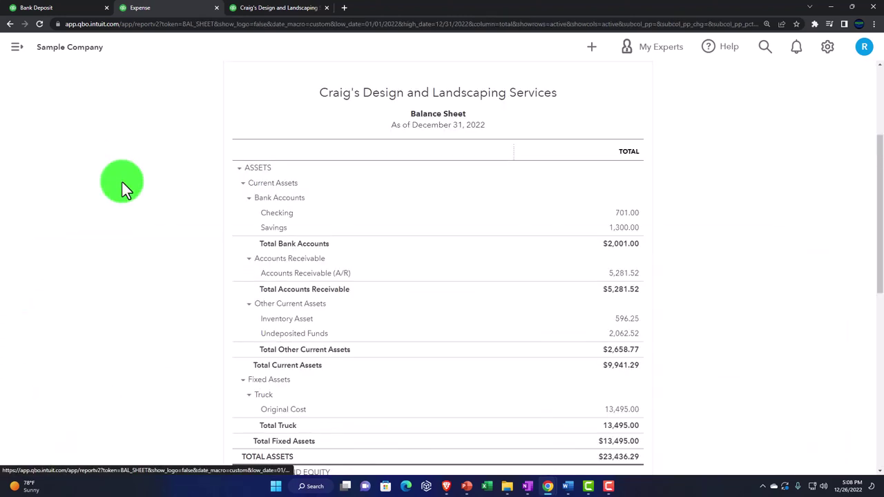
left_click(622, 226)
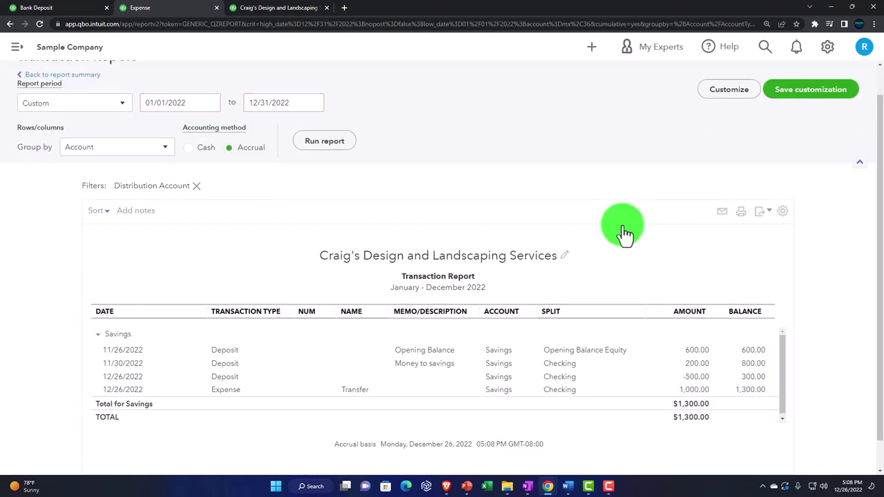
key("ctrl+plus")
scroll(600, 258, "down", 2)
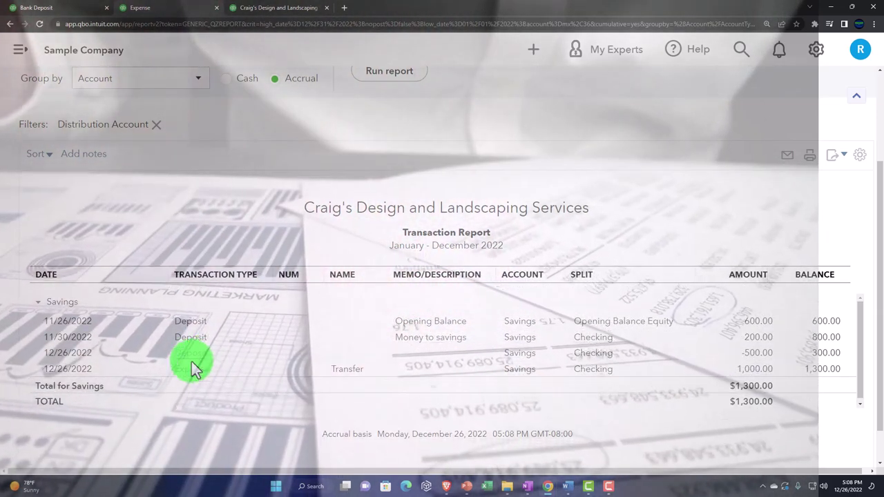
scroll(191, 361, "up", 2)
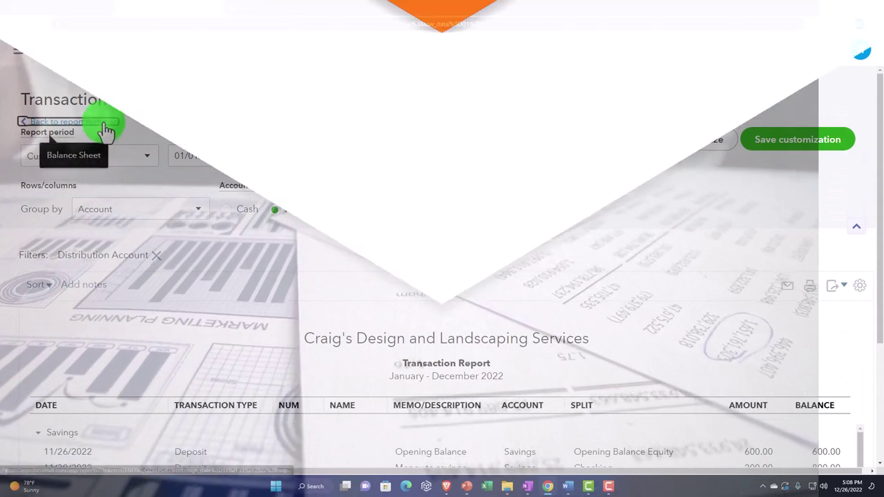
left_click(104, 131)
scroll(105, 127, "down", 3)
Start a new transfer in the first browser tab with funds going from Checking to Savings.
left_click(69, 10)
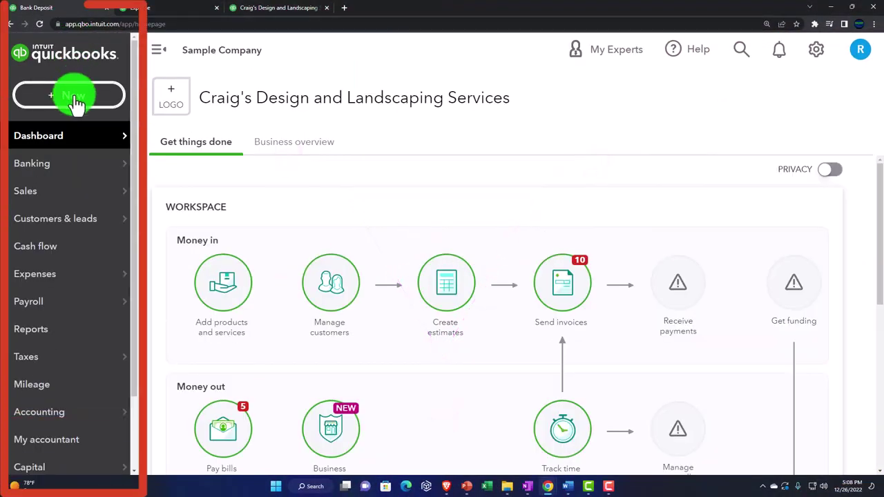
left_click(76, 103)
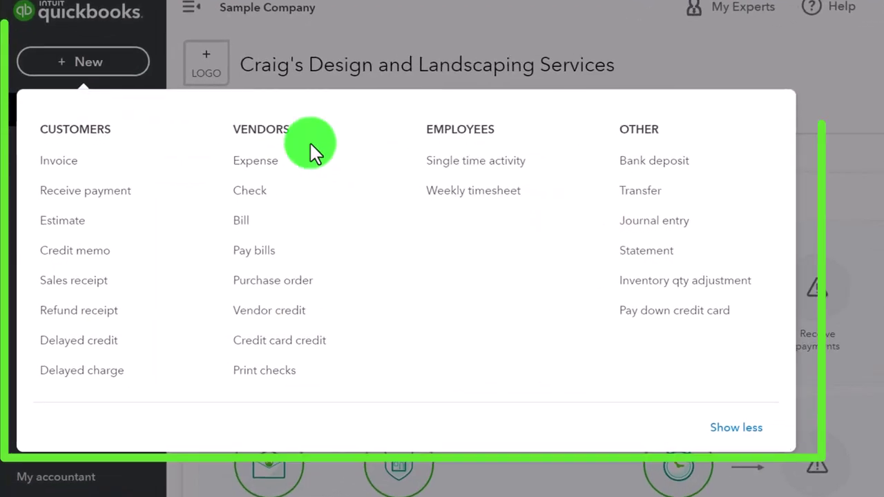
left_click(636, 200)
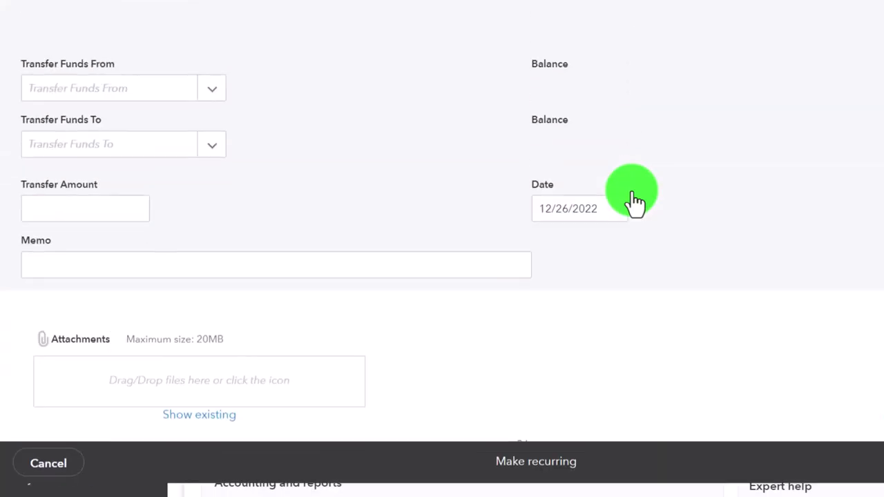
left_click(219, 172)
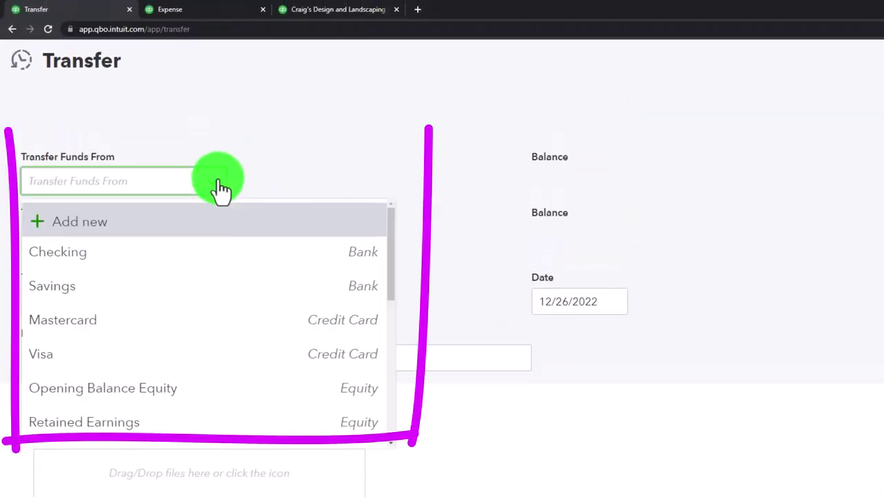
left_click(171, 257)
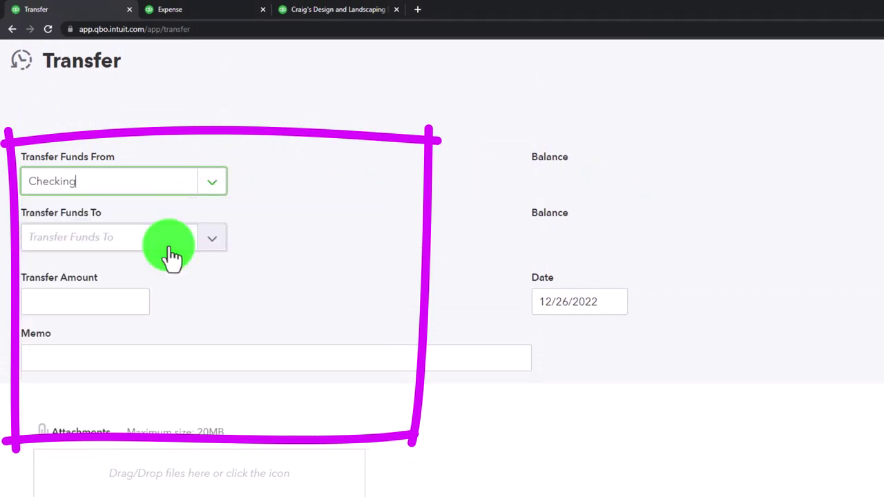
left_click(211, 248)
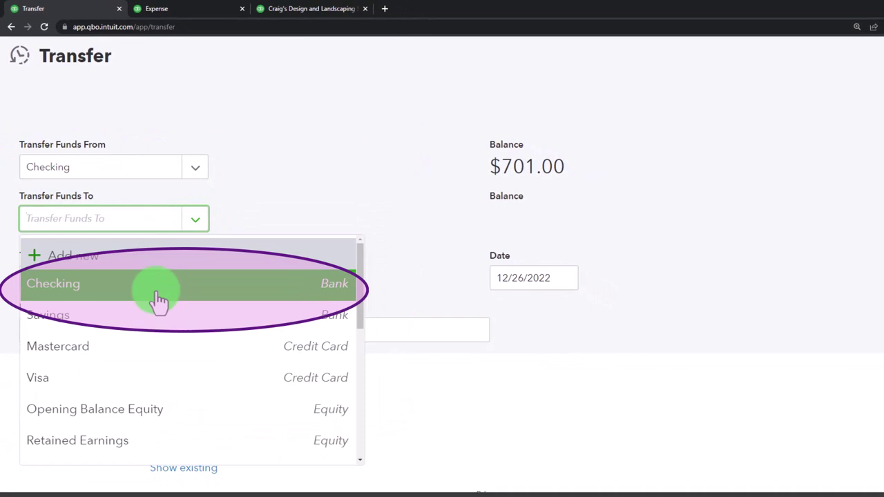
left_click(156, 314)
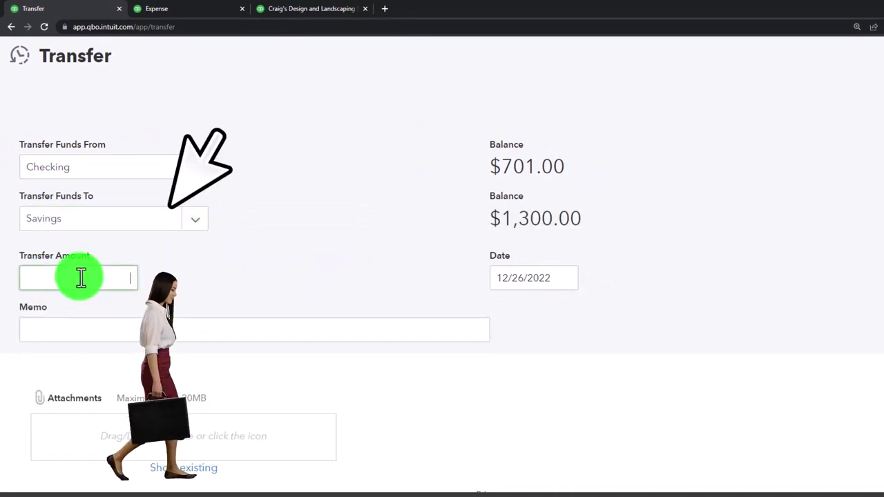
Set the transfer amount to 200.00, then save and close the transfer.
type("200")
key("Tab")
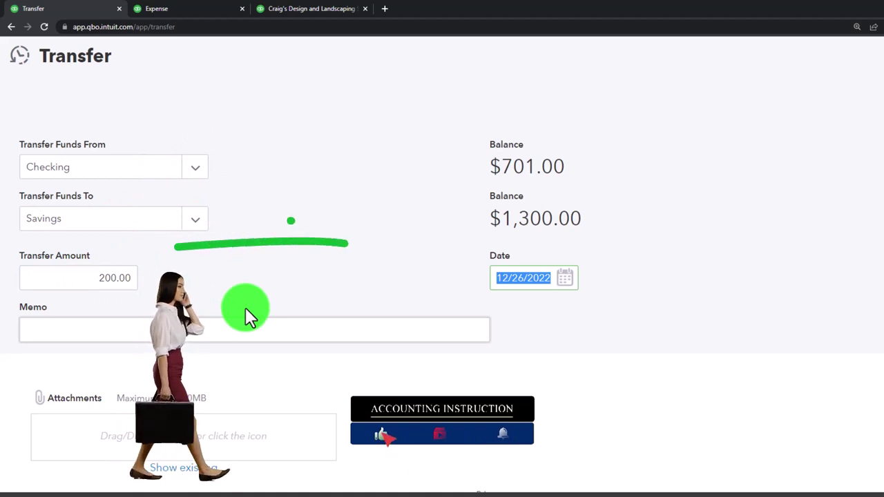
scroll(245, 307, "down", 1)
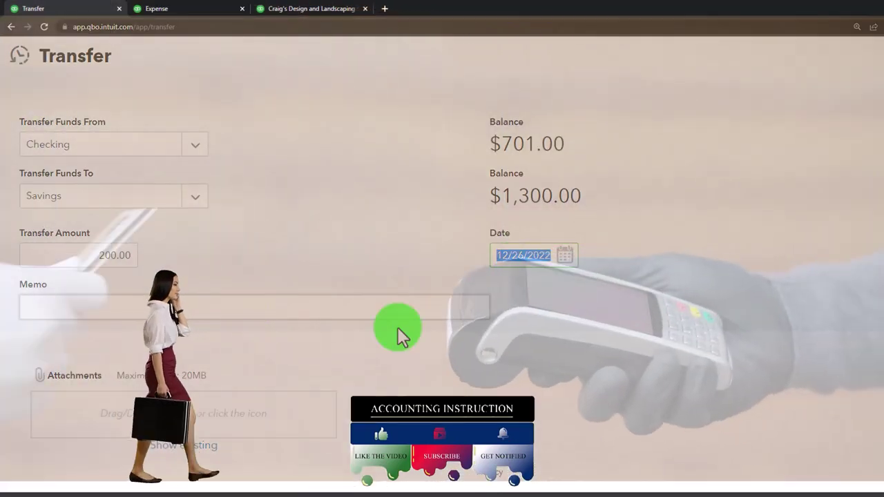
left_click(867, 441)
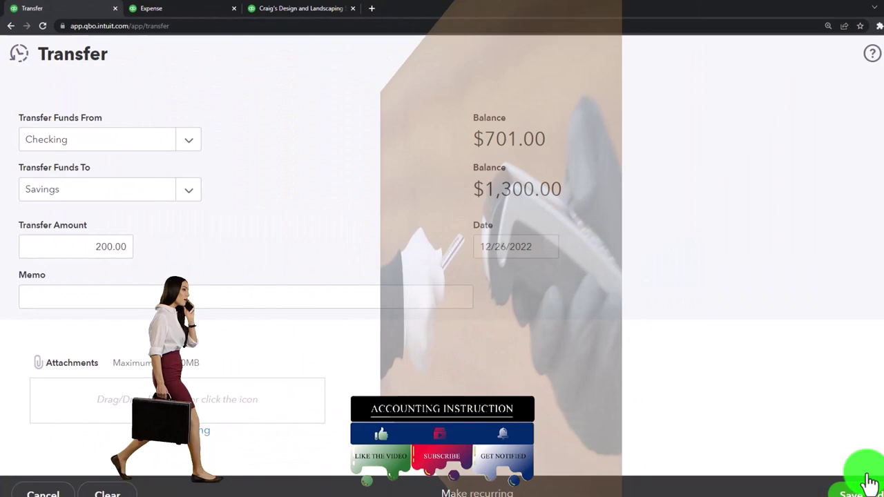
left_click(865, 485)
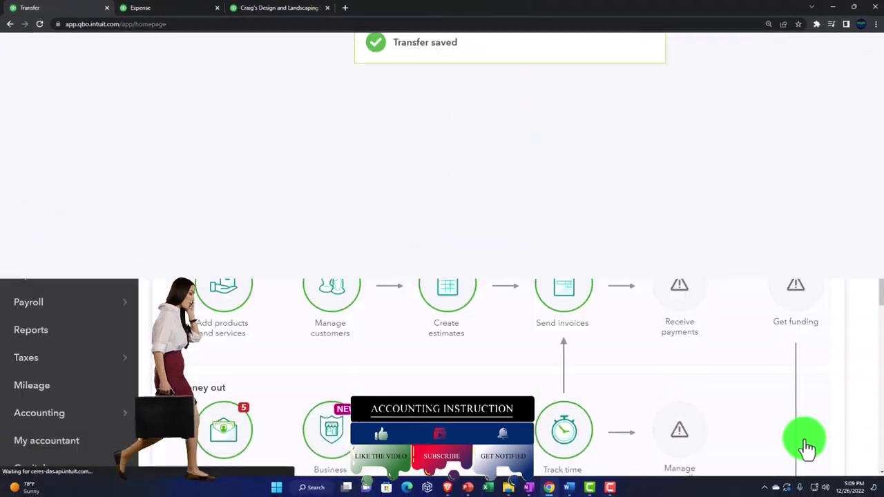
Rerun the Balance Sheet in the second browser tab and examine the updated Checking and Savings balances.
left_click(181, 7)
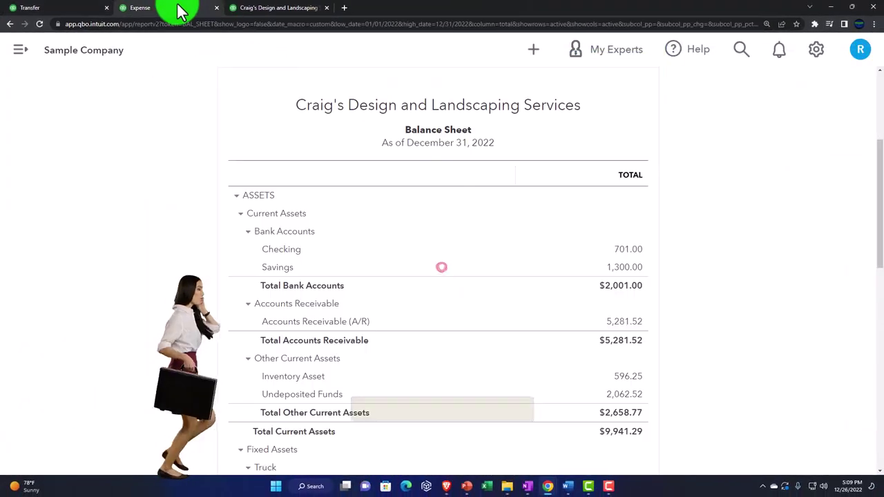
scroll(308, 168, "up", 3)
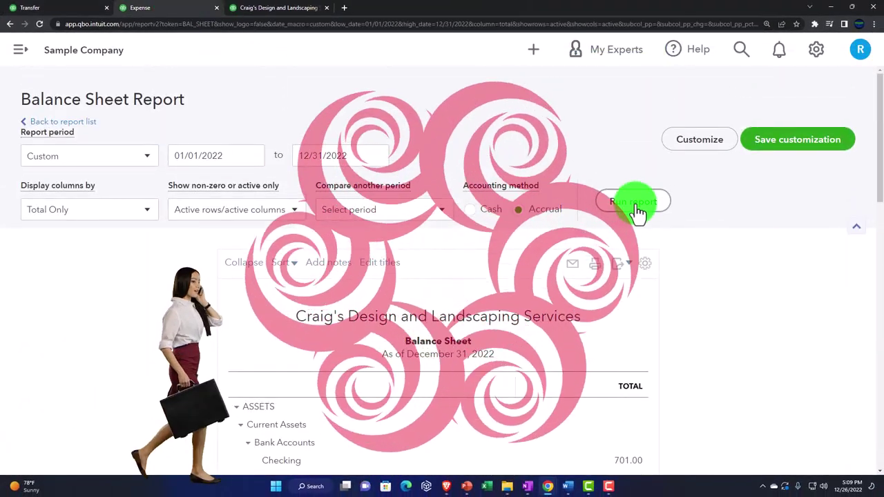
scroll(177, 276, "down", 3)
key("ctrl+plus")
scroll(183, 308, "down", 1)
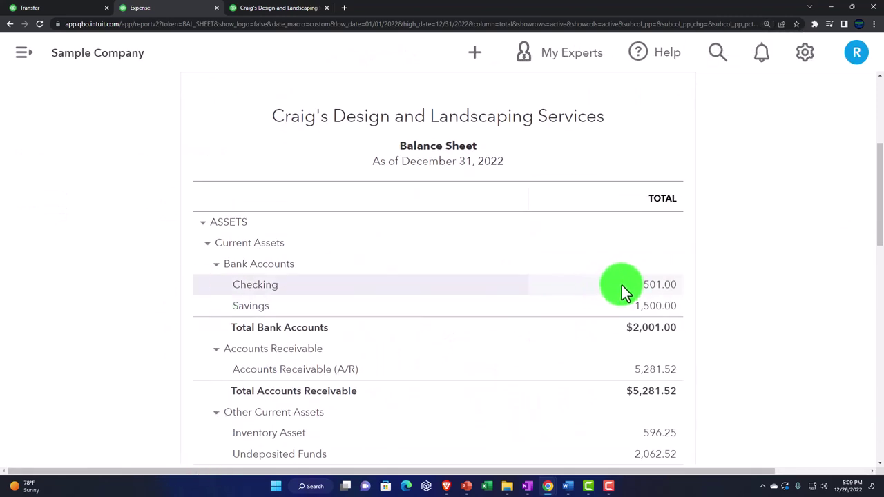
Drill down into the Checking balance and examine the 12/26/2022 transfer's type, split account and amount.
left_click(657, 290)
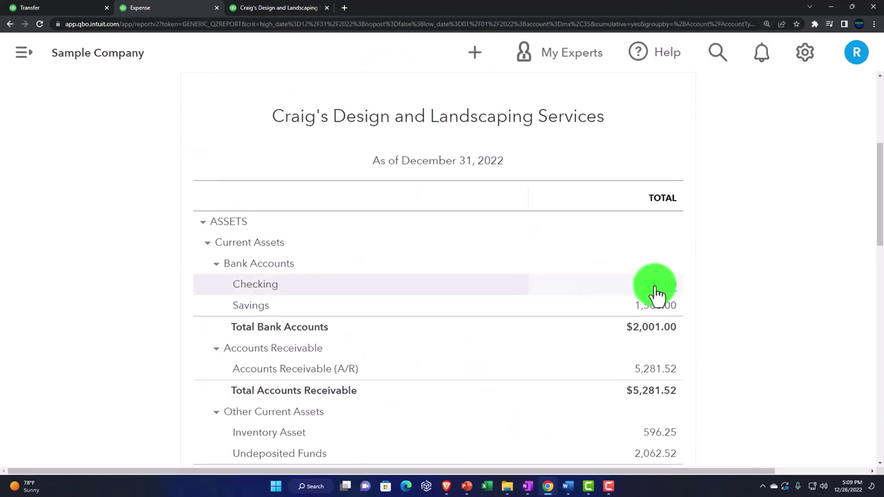
scroll(574, 299, "down", 10)
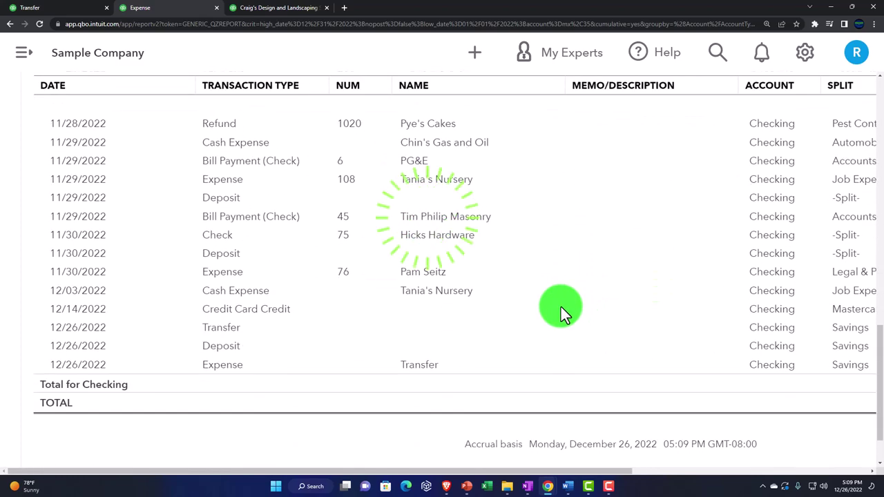
key("ctrl+minus")
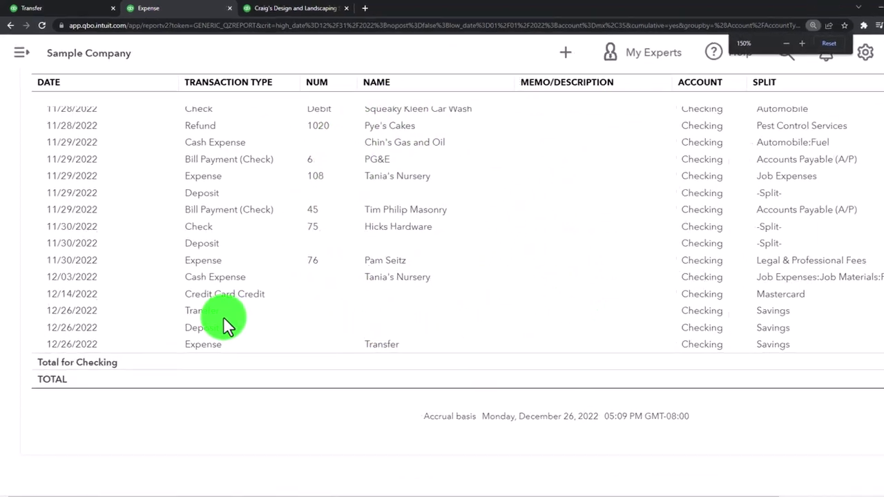
left_click(213, 312)
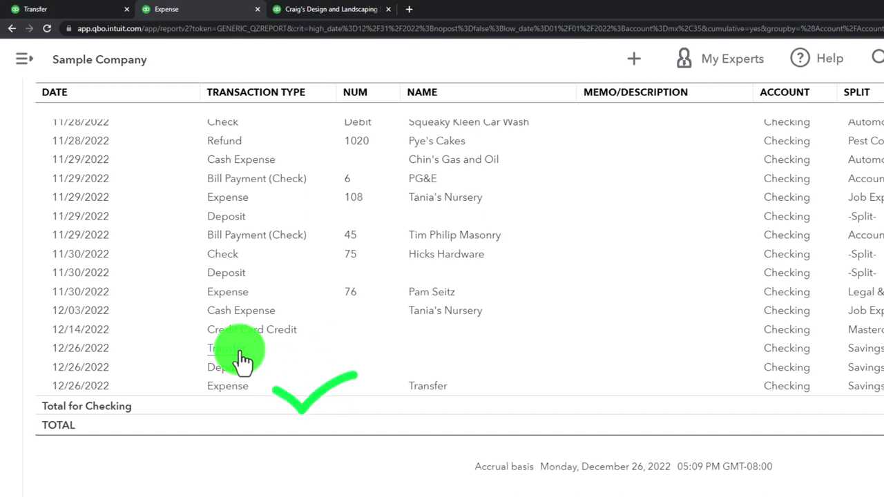
key("ctrl+minus")
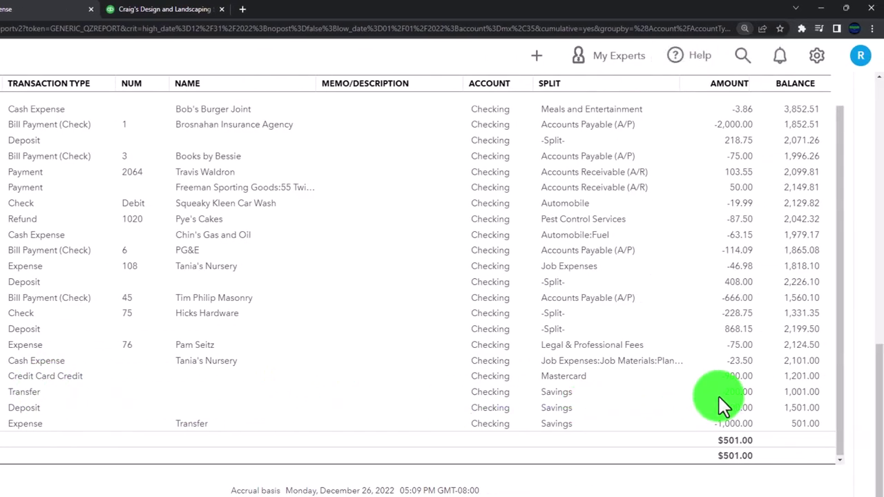
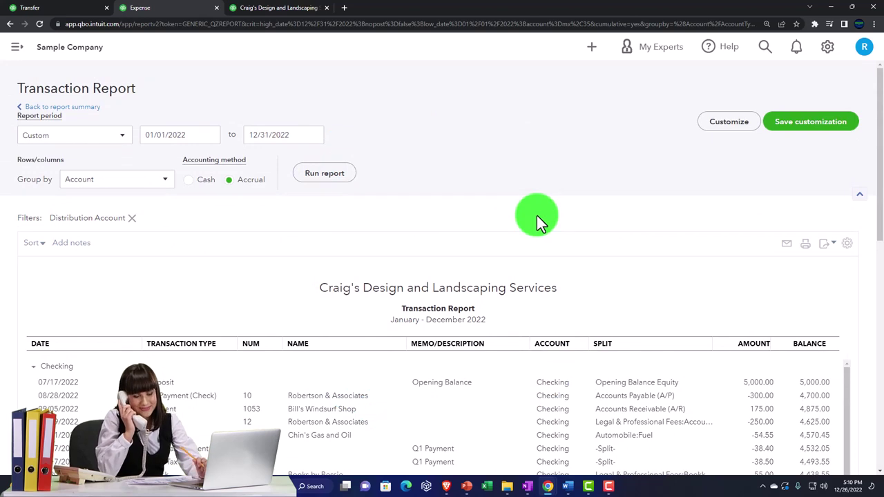
Open the Checking transaction report's customization and enable the Transaction Type filter.
left_click(731, 123)
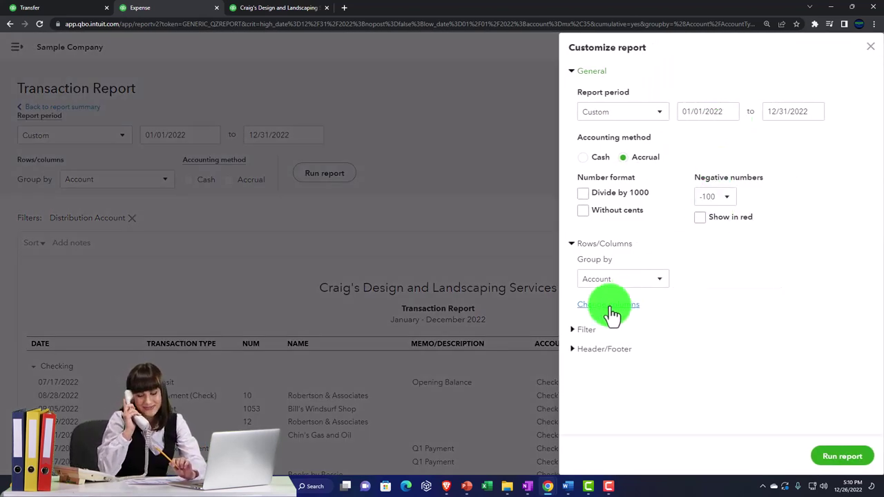
scroll(585, 330, "down", 3)
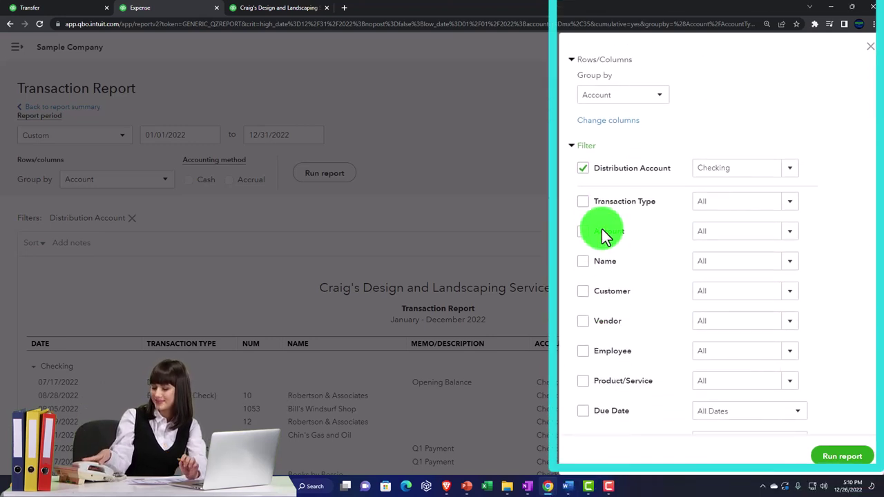
left_click(584, 201)
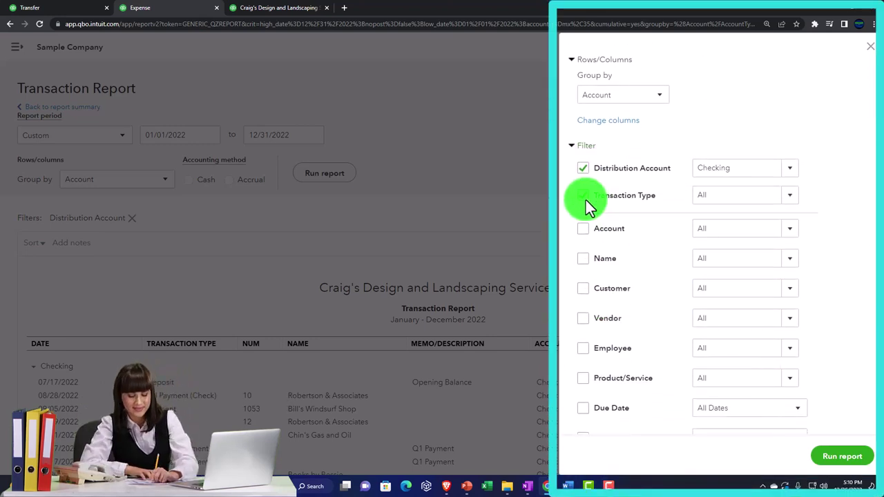
Set the Transaction Type filter to Deposit and Transfer, then run the customized report.
left_click(791, 197)
scroll(768, 306, "down", 3)
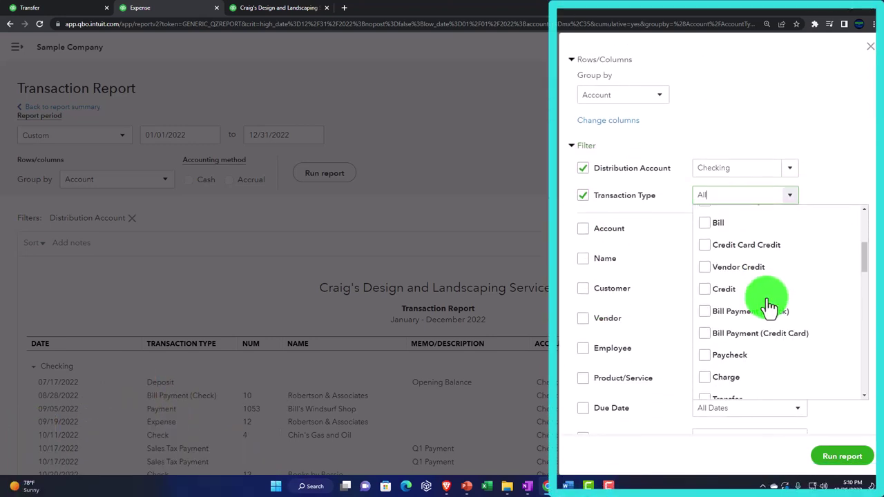
scroll(769, 306, "down", 1)
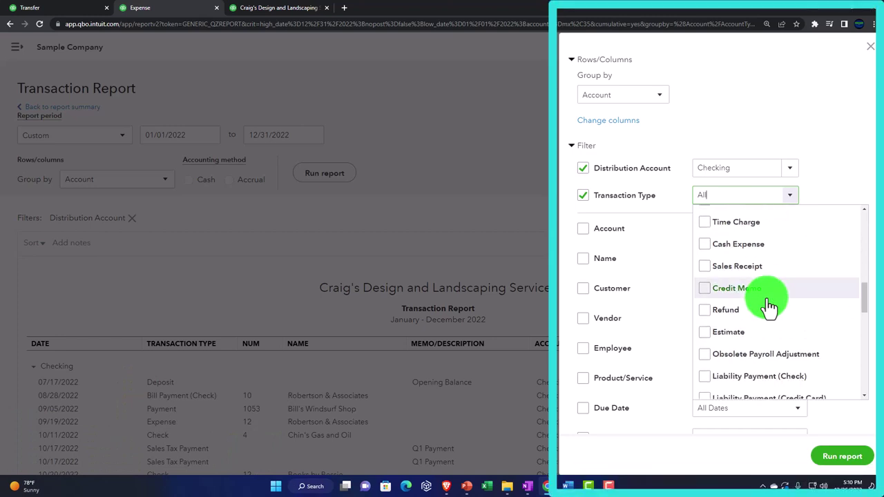
scroll(769, 306, "down", 15)
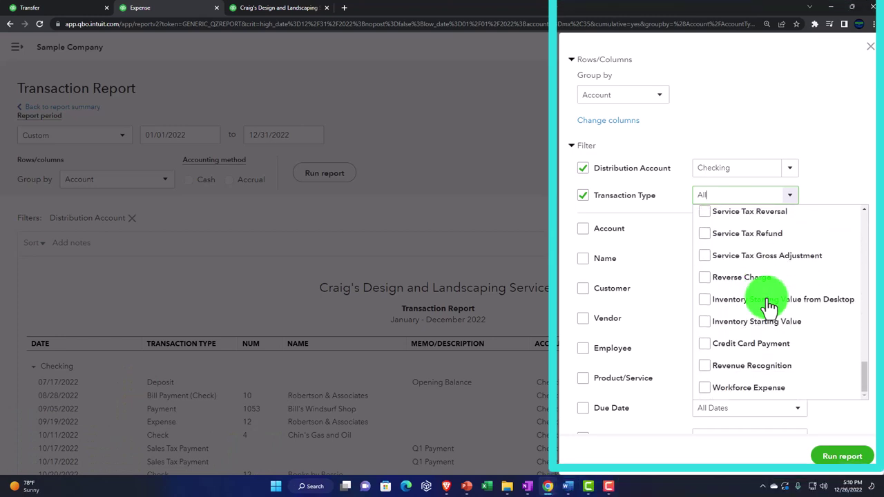
scroll(769, 306, "up", 5)
scroll(767, 304, "up", 8)
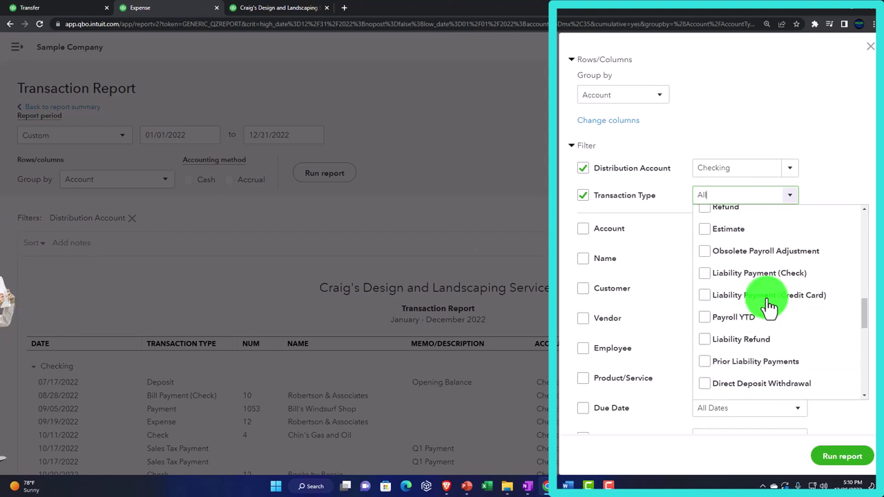
left_click(703, 282)
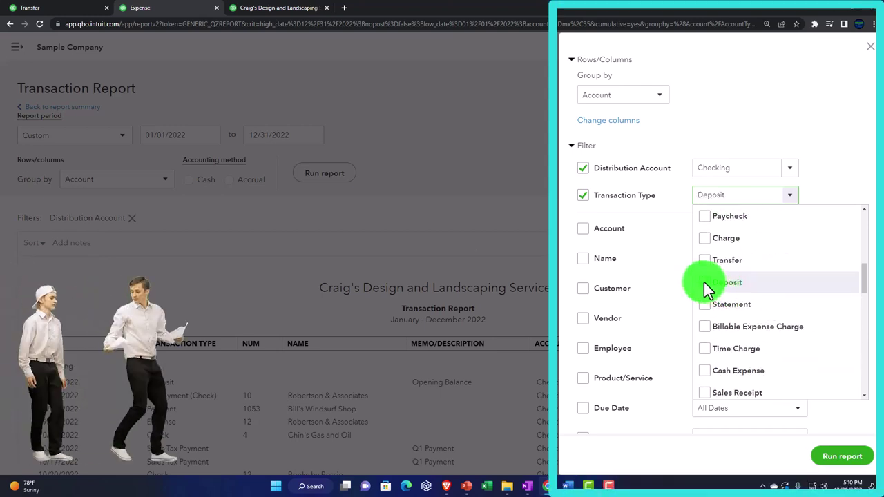
left_click(709, 260)
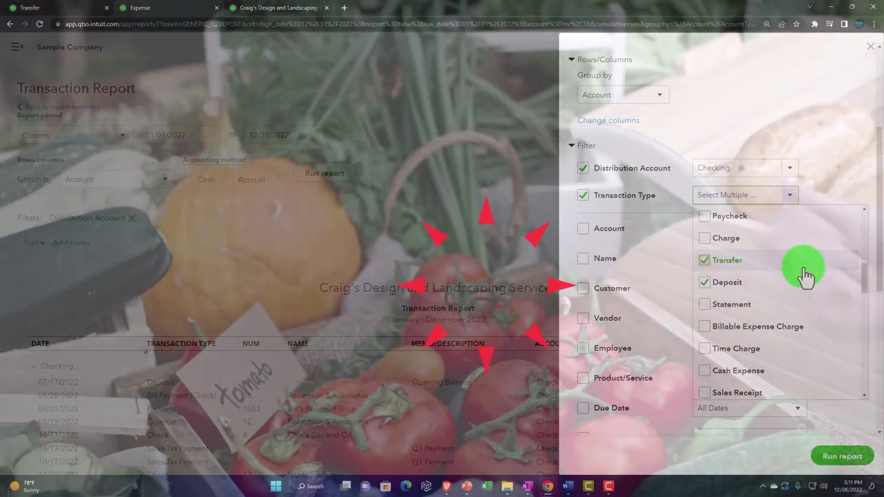
left_click(848, 464)
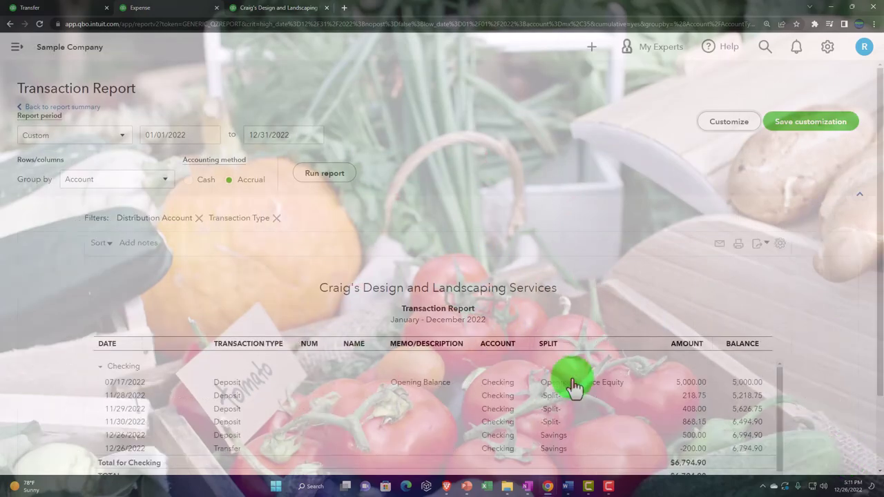
Examine the filtered Checking deposits and transfers, then go back to the Balance Sheet.
scroll(459, 376, "down", 1)
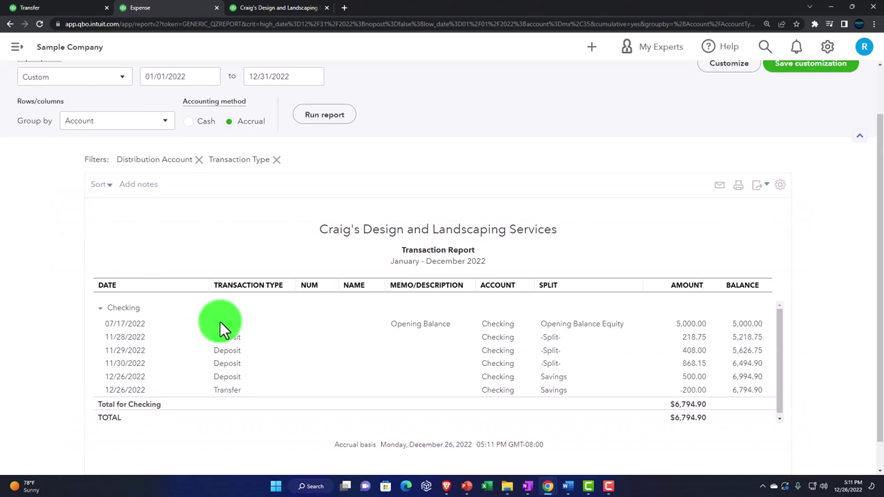
scroll(116, 268, "up", 2)
left_click(87, 110)
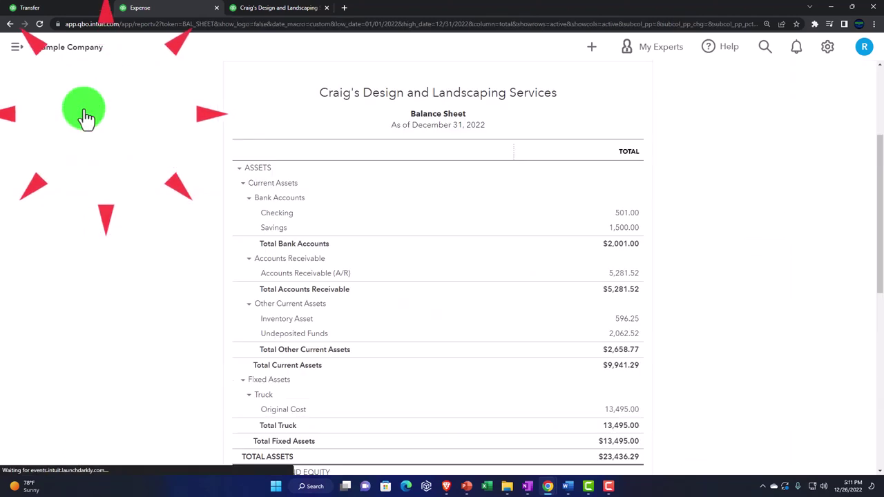
Drill down into the Savings balance, examine the 12/26/2022 transfer and report total, and return to the report heading.
left_click(621, 231)
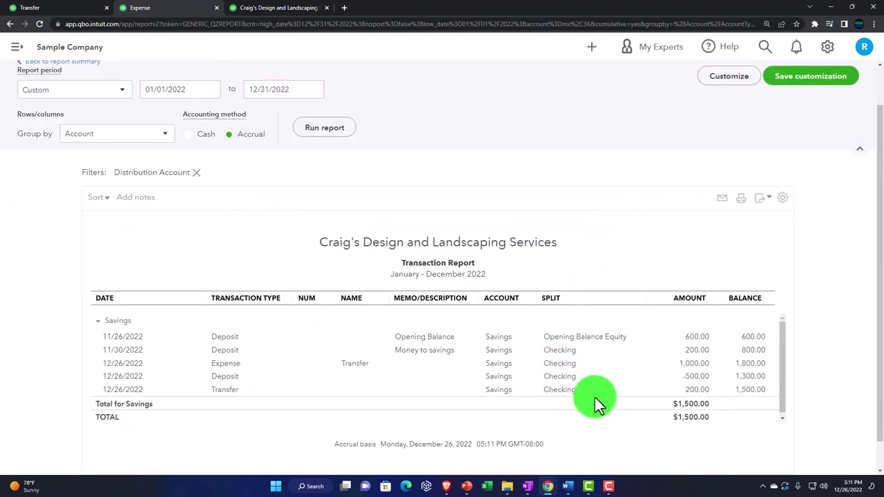
left_click(687, 397)
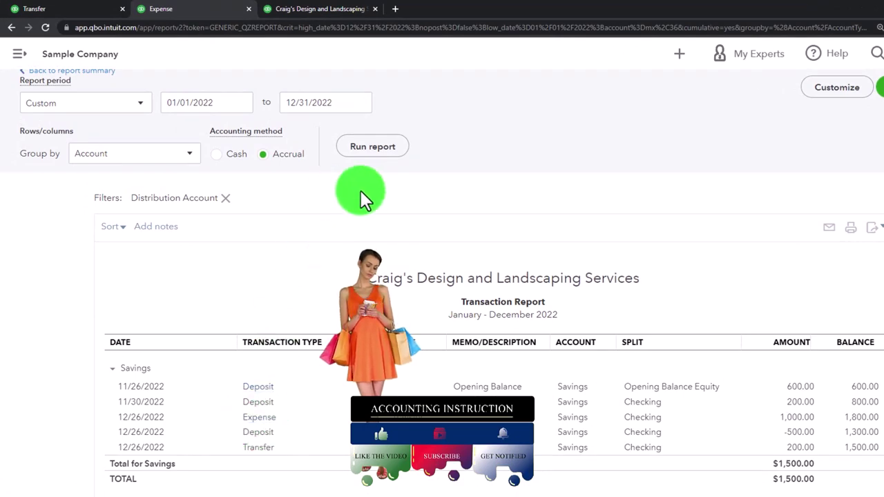
scroll(770, 144, "up", 1)
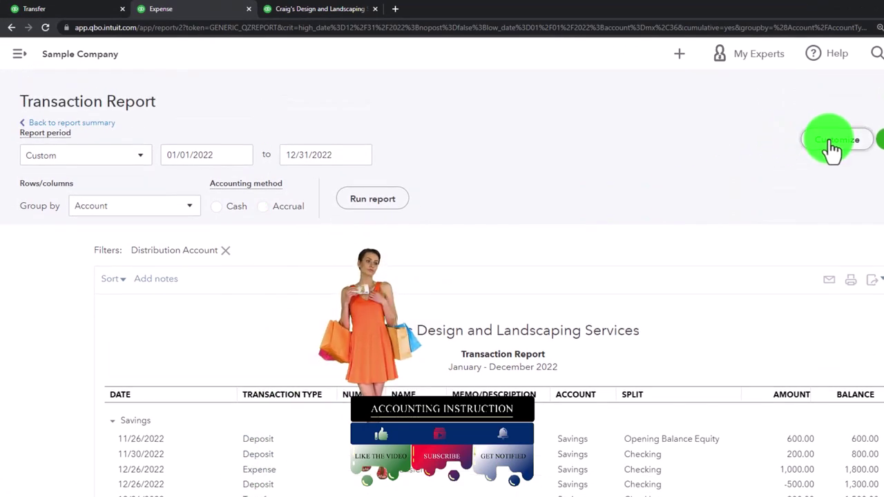
Open the Savings transaction report's customization and enable the Transaction Type filter.
left_click(831, 147)
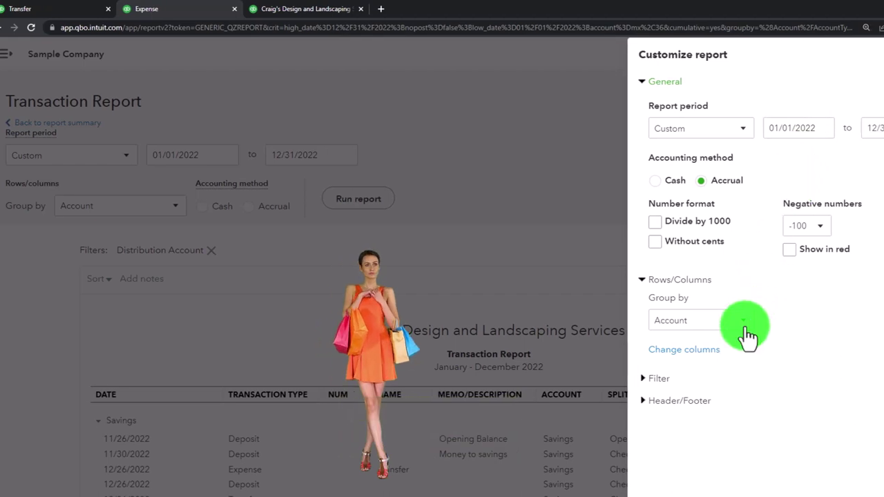
left_click(659, 379)
scroll(674, 382, "down", 1)
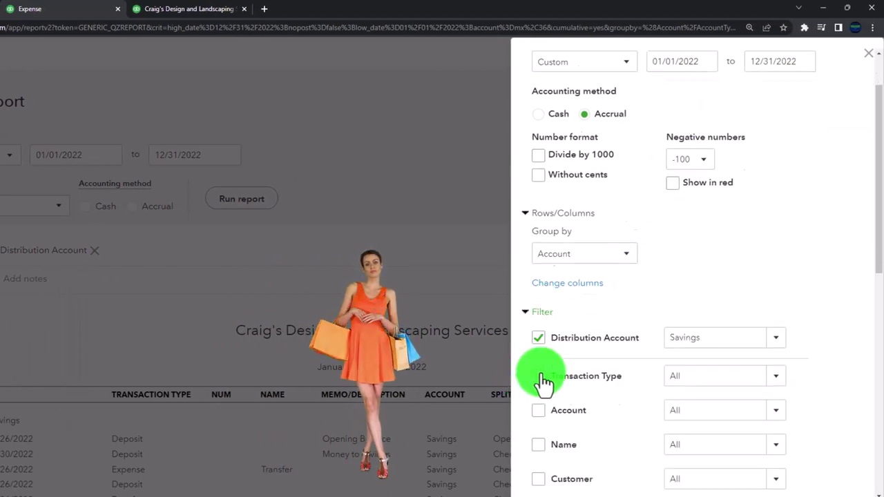
scroll(544, 382, "down", 1)
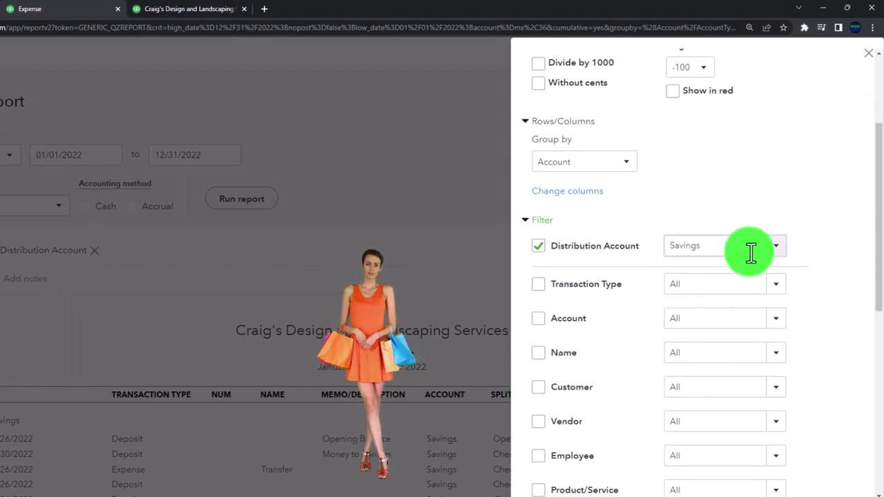
left_click(775, 248)
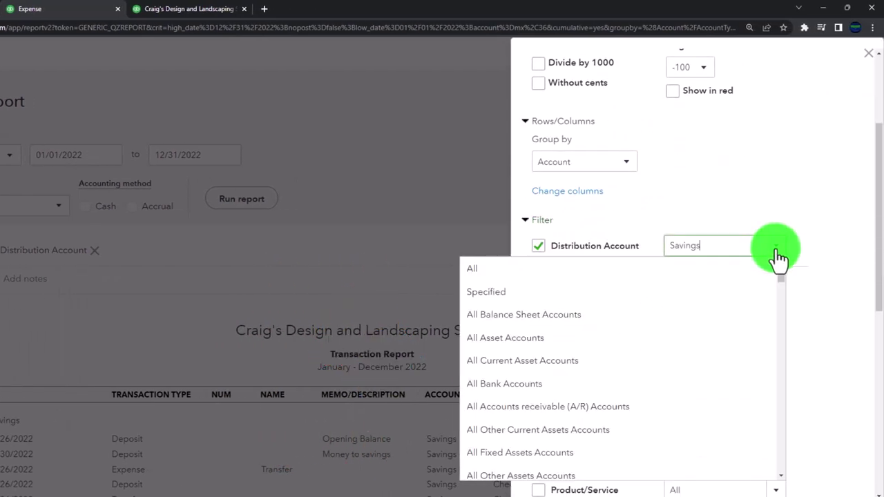
left_click(583, 242)
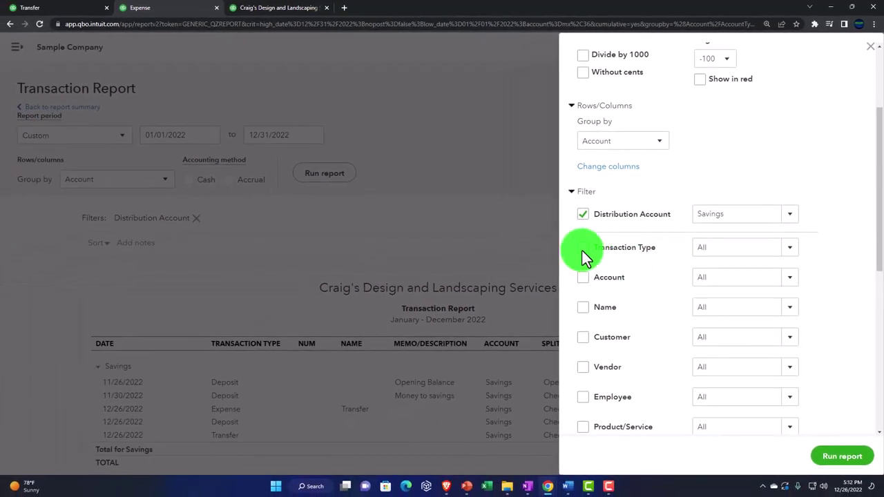
Limit the Savings report's Transaction Type filter to Deposit and Transfer, then run the report.
left_click(792, 250)
scroll(781, 311, "down", 1)
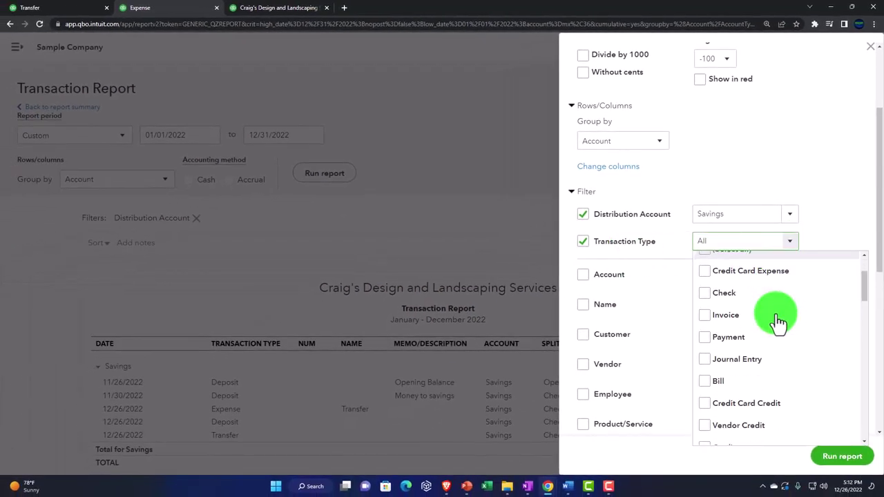
scroll(779, 322, "down", 3)
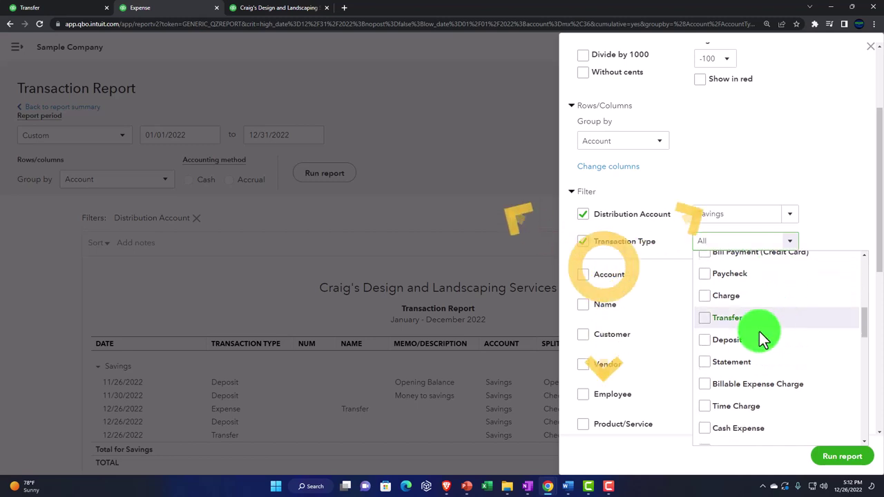
left_click(704, 340)
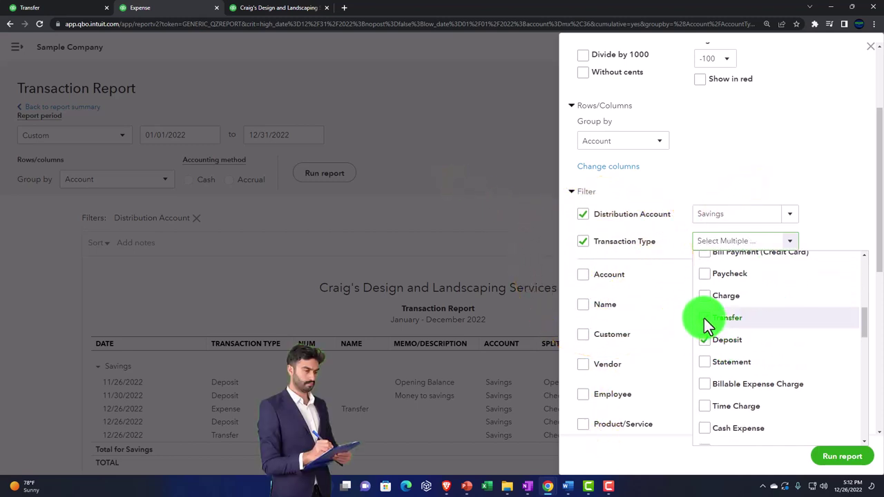
left_click(710, 320)
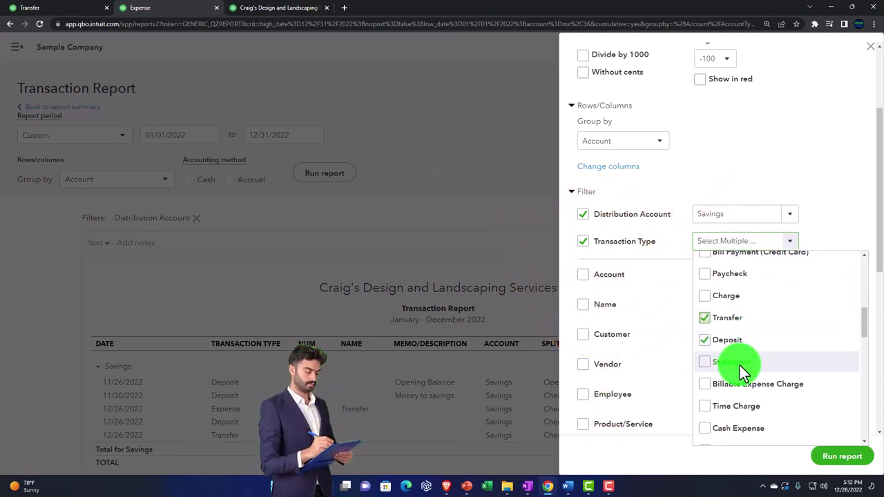
left_click(832, 458)
Examine the filtered Savings deposits and transfers, then go back to the Balance Sheet.
scroll(744, 434, "down", 1)
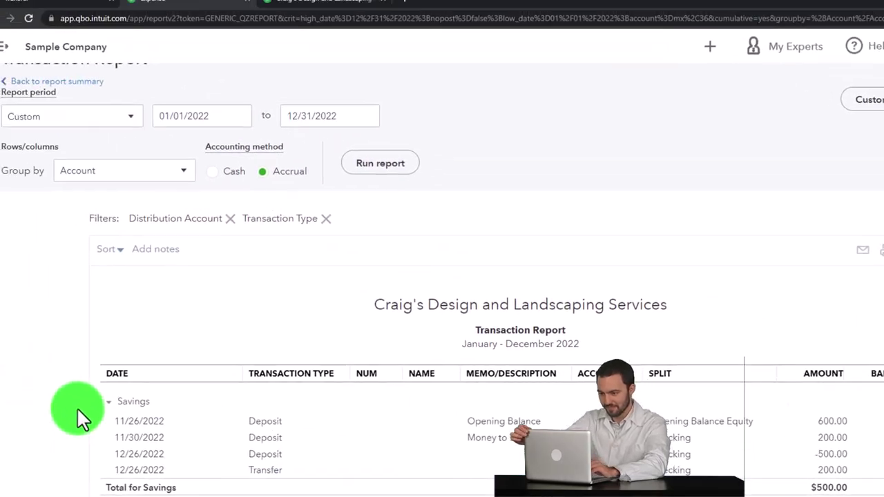
left_click(105, 133)
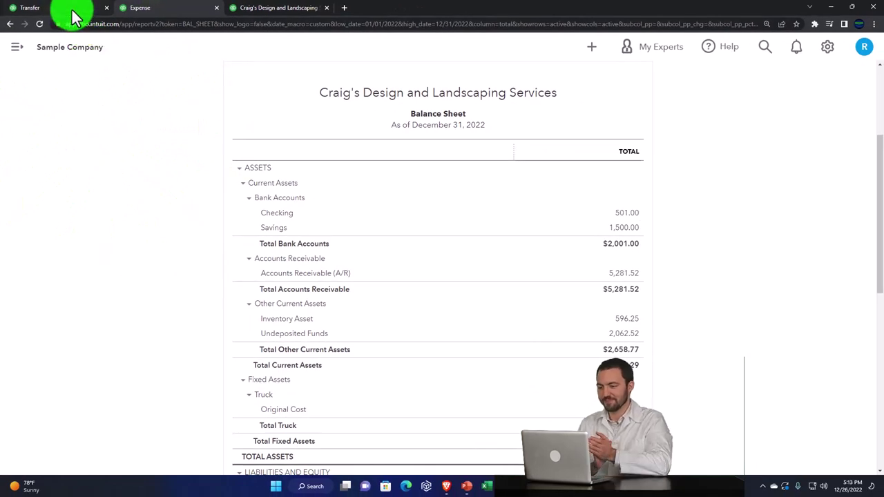
Open the Banking page from the home page tab, dismiss the bank connection message, and examine the account cards and transactions for review.
left_click(73, 11)
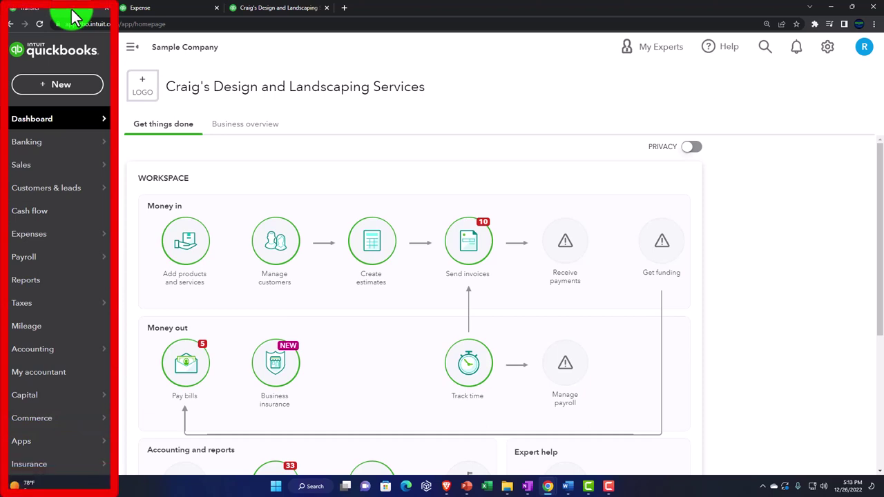
mouse_move(40, 158)
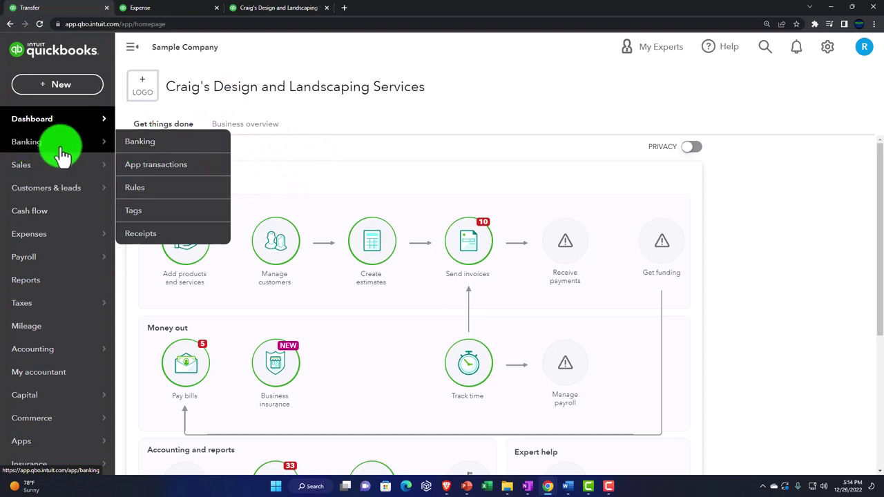
left_click(62, 156)
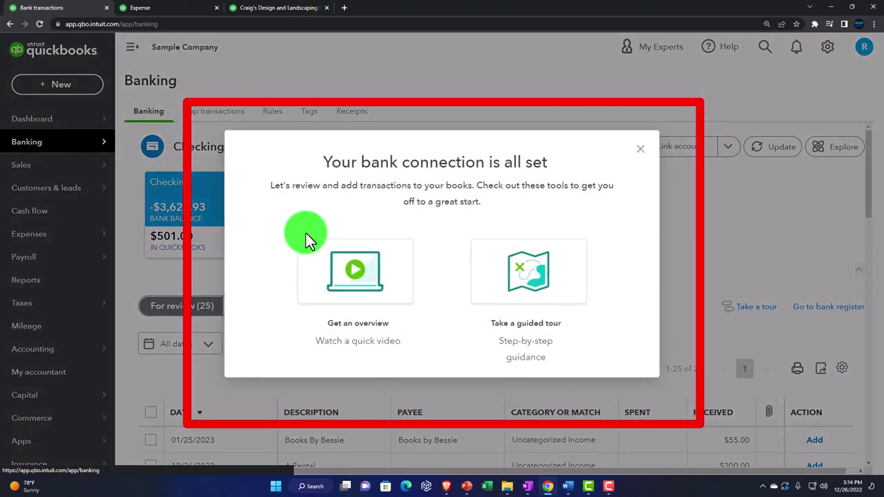
left_click(640, 150)
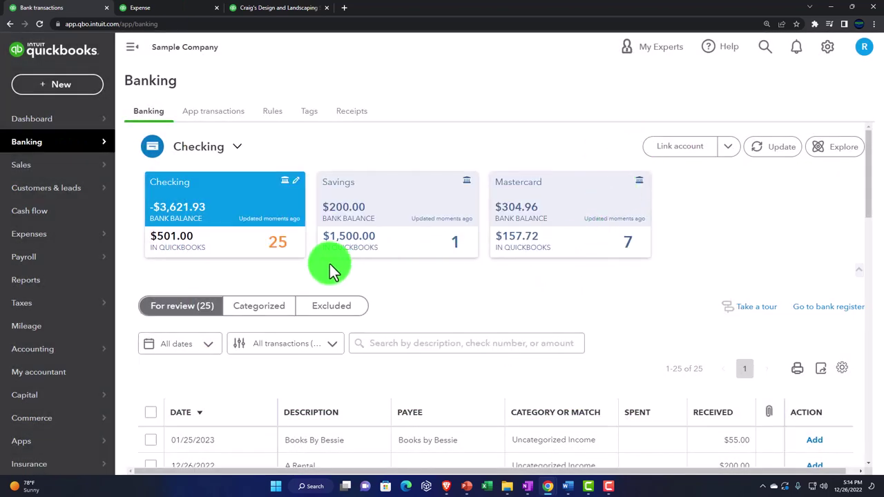
scroll(329, 269, "down", 2)
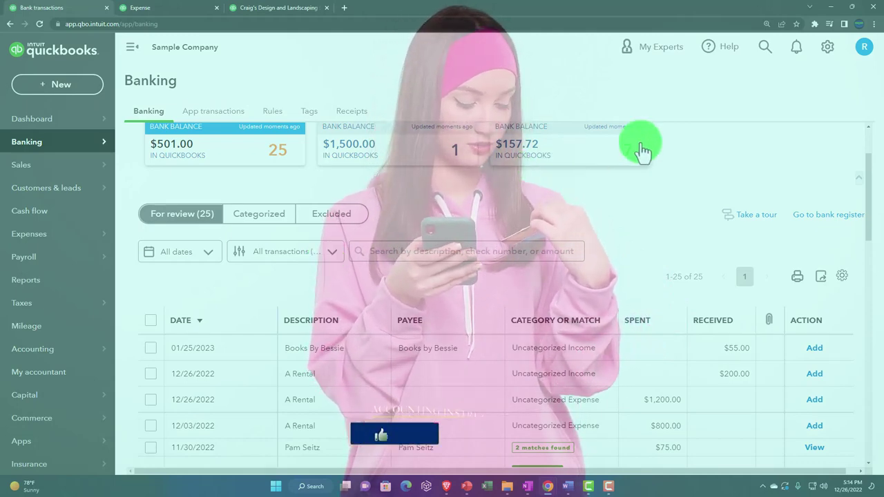
Switch to the business view's Get things done page and look over the forms available for new transactions, including Transfer.
left_click(827, 49)
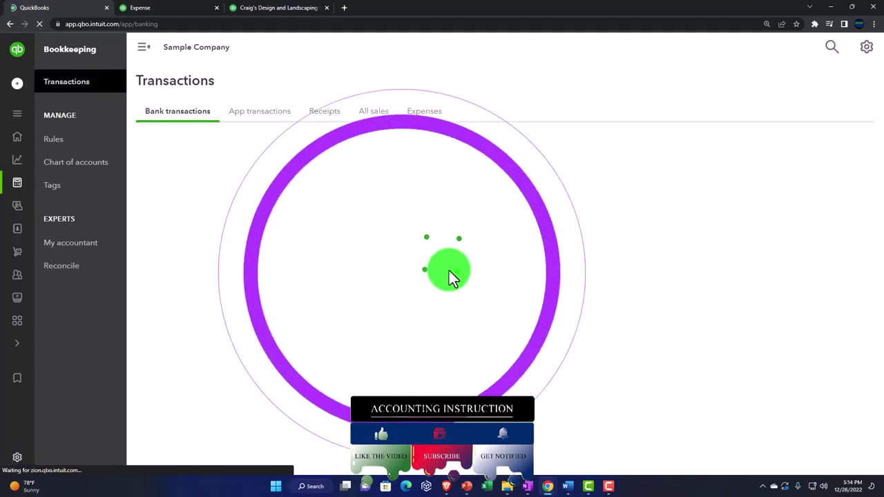
left_click(22, 142)
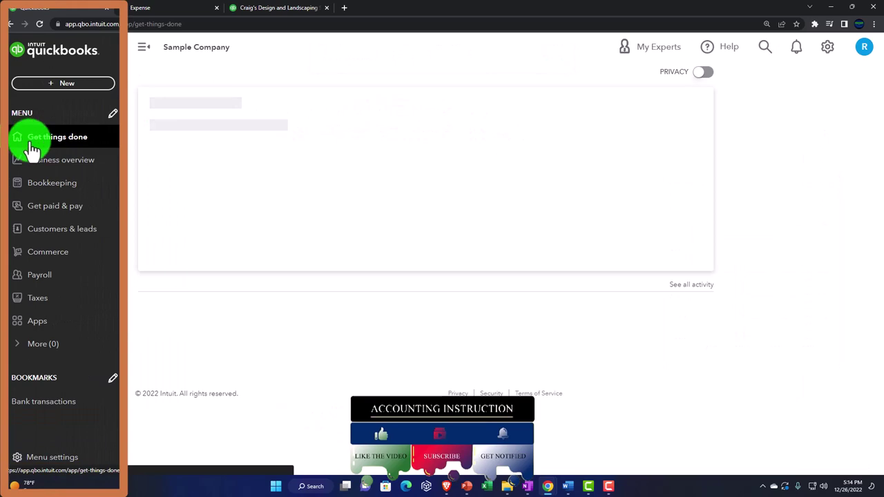
left_click(53, 84)
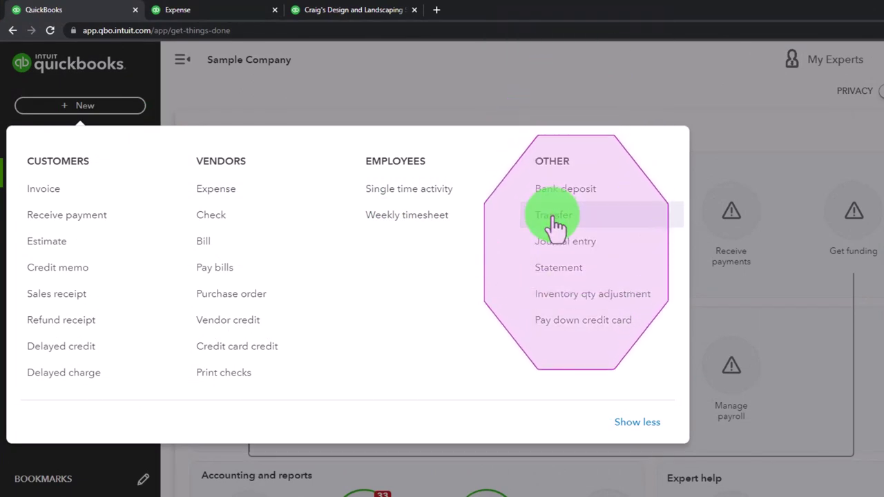
left_click(551, 109)
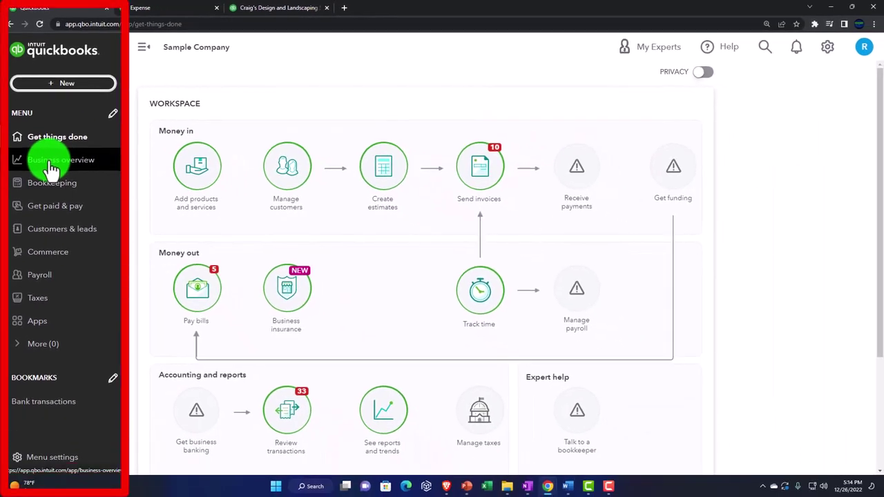
Open the Reports page within Business overview.
left_click(52, 166)
left_click(64, 108)
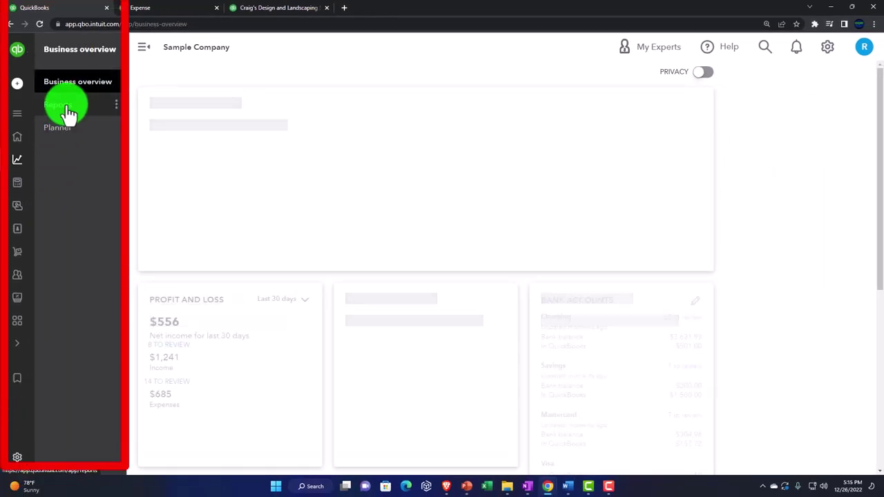